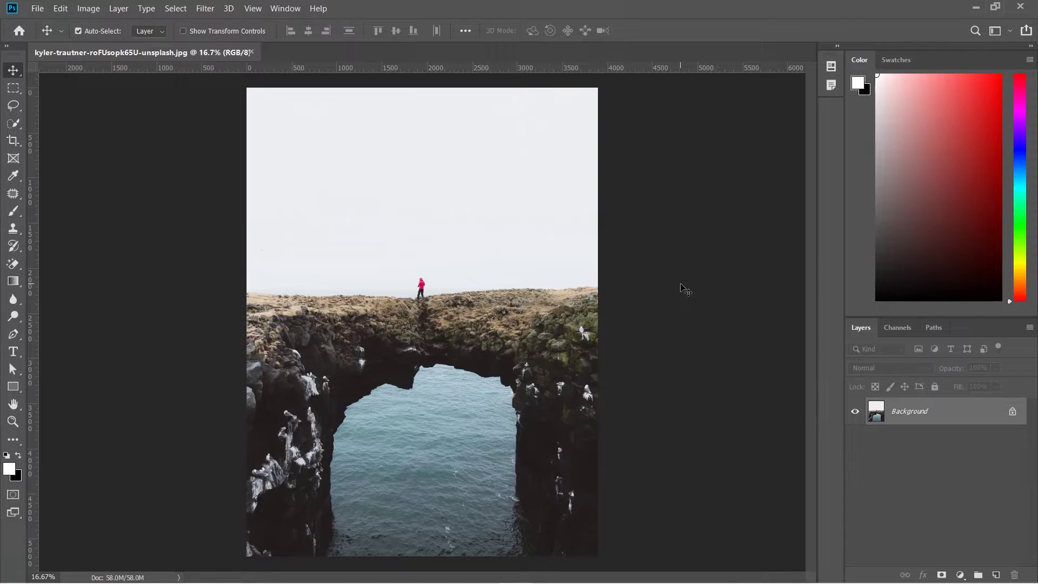
# - Select the rock arch, cliffs and clifftop strip, trimming the arch's lower right edge
pyautogui.click(13, 123)
pyautogui.click(60, 120)
pyautogui.moveTo(292, 342)
pyautogui.mouseDown()
pyautogui.moveTo(278, 540)
pyautogui.moveTo(296, 386)
pyautogui.moveTo(381, 320)
pyautogui.moveTo(580, 323)
pyautogui.moveTo(577, 475)
pyautogui.moveTo(561, 526)
pyautogui.mouseUp()
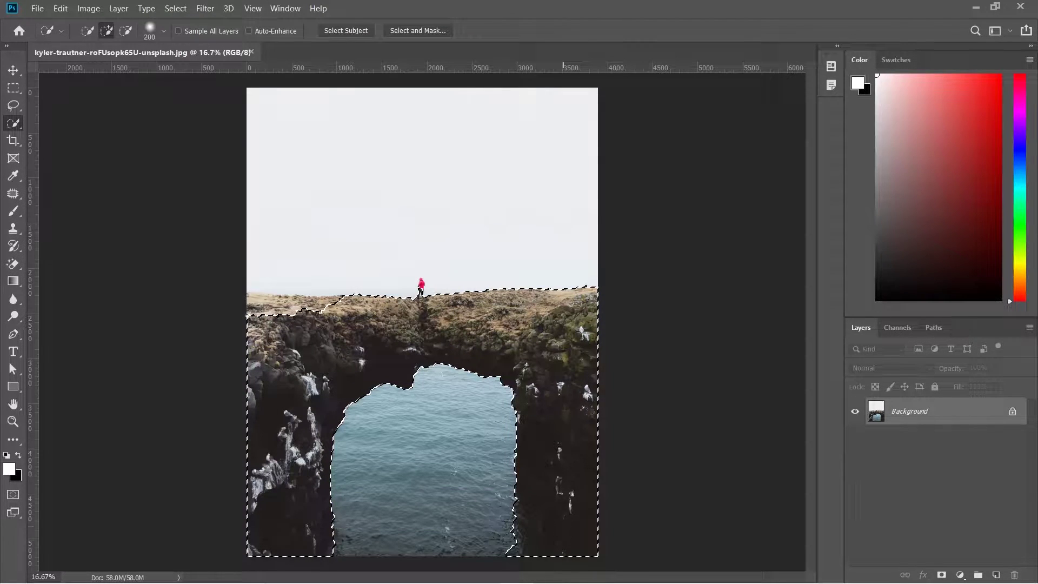
pyautogui.moveTo(275, 309); pyautogui.dragTo(303, 311)
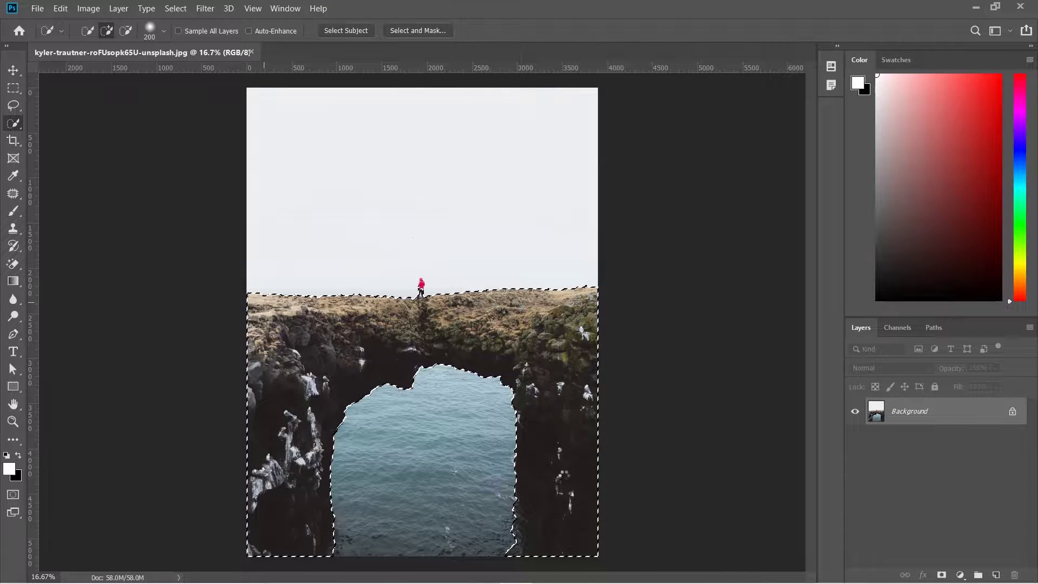
pyautogui.keyDown('alt'); pyautogui.click(505, 548); pyautogui.keyUp('alt')
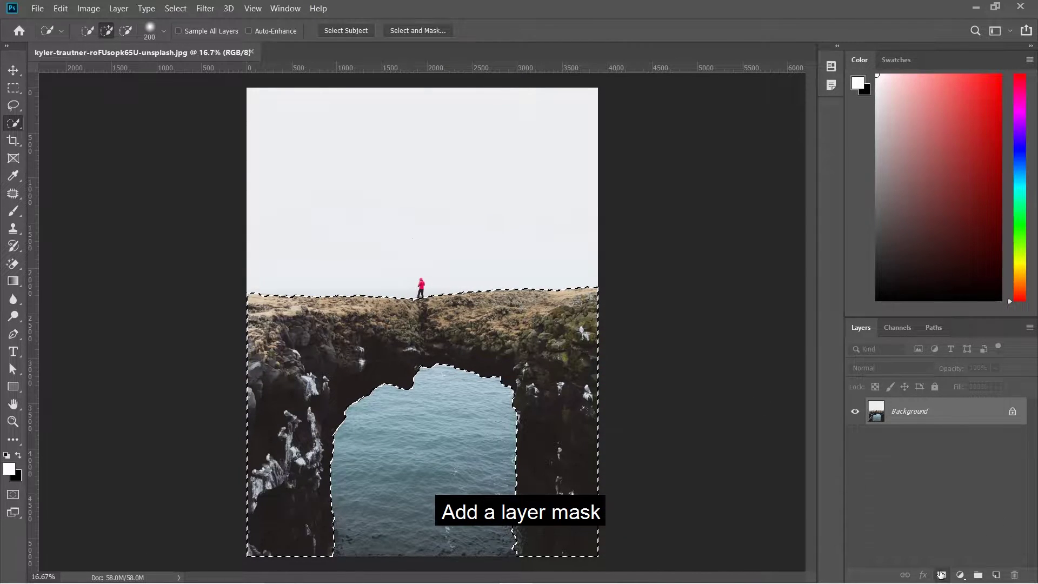
# - Mask out everything outside the selection and brush the arch's top edge clean in white
pyautogui.click(941, 574)
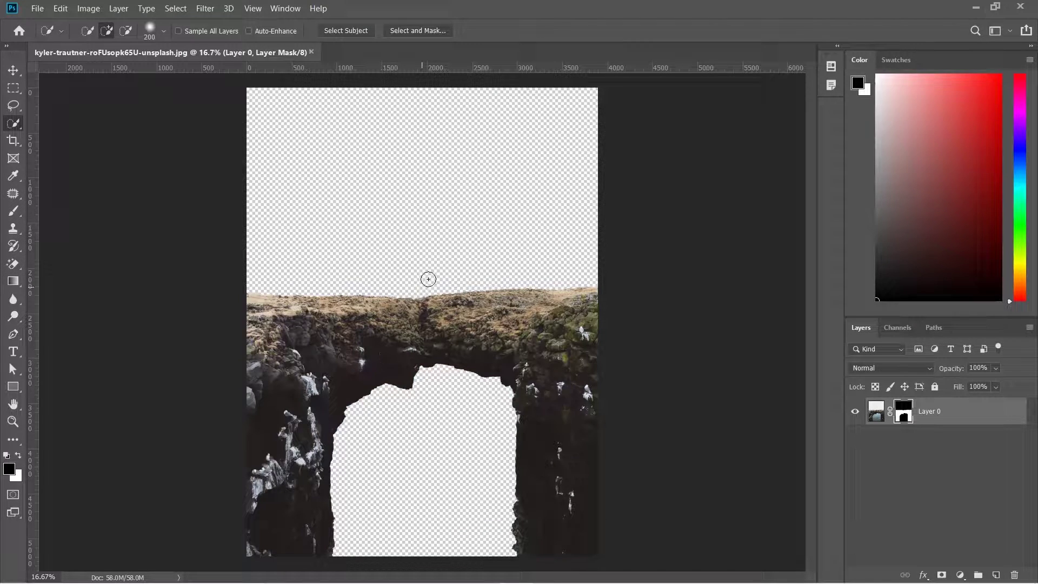
pyautogui.press('b')
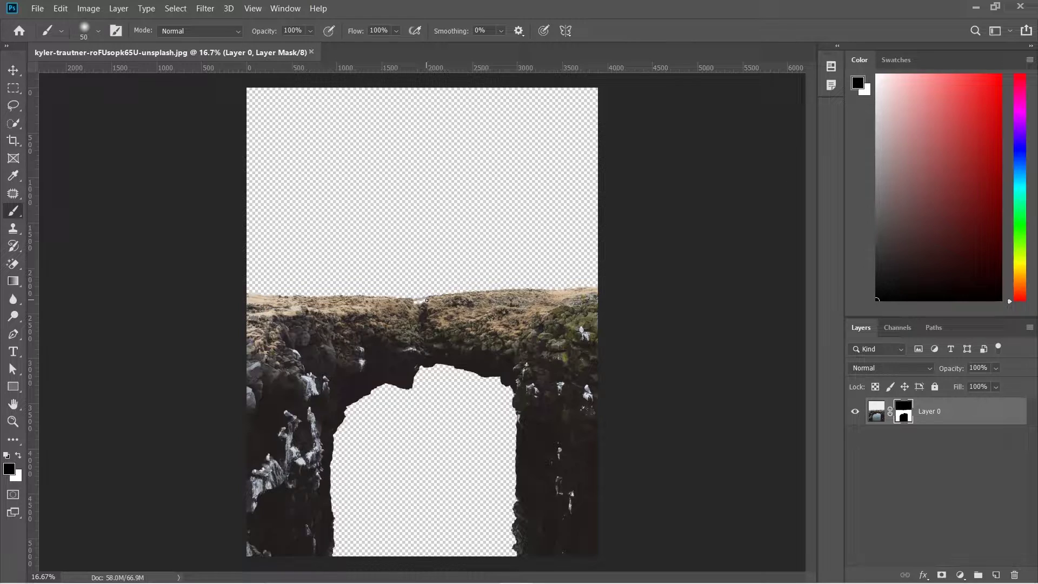
pyautogui.scroll(4, 427, 298)
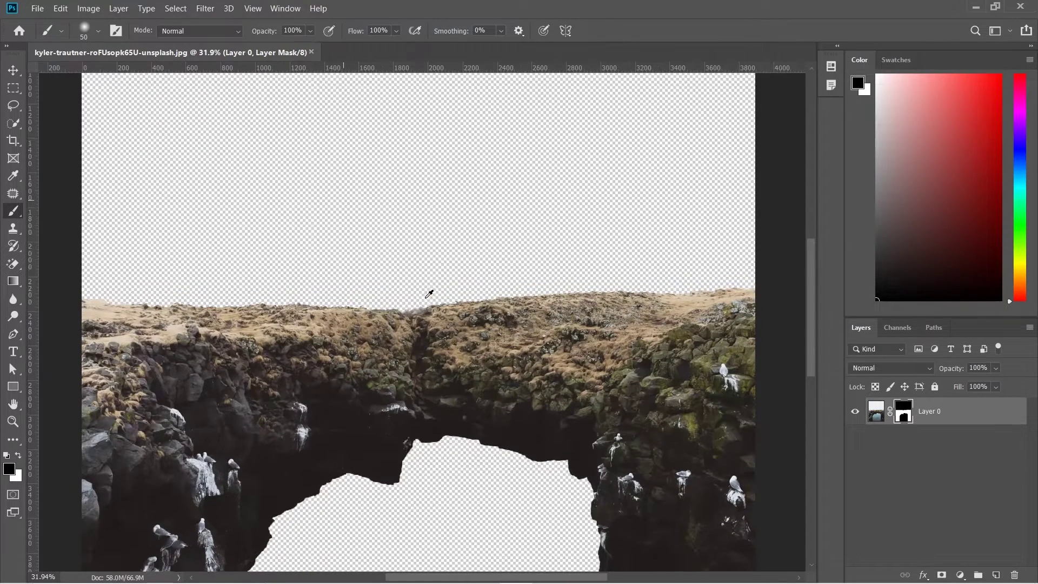
pyautogui.press('x')
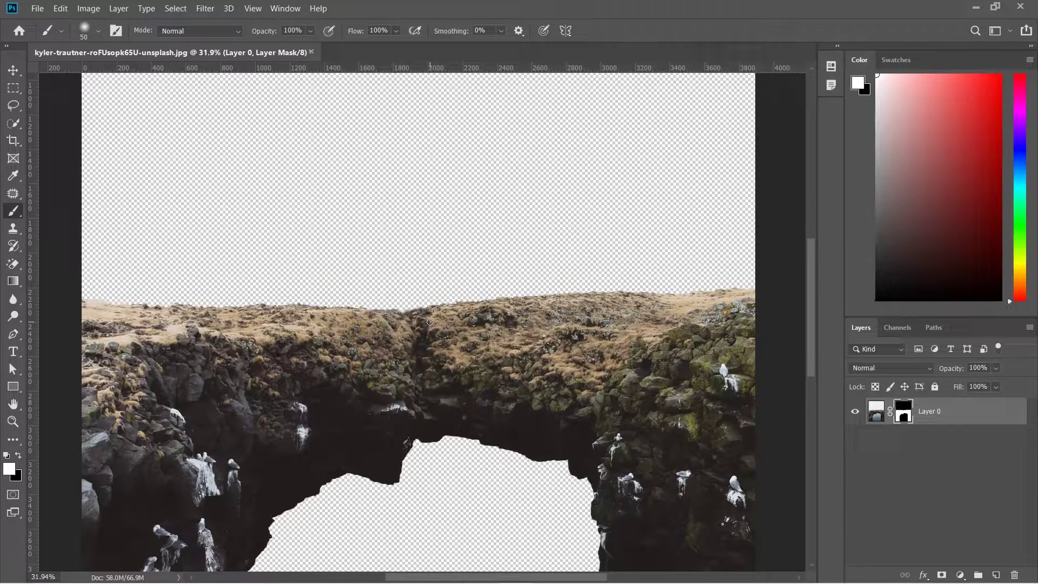
pyautogui.scroll(-3, 431, 320)
# - Enlarge the canvas by a relative 1000 px in height
pyautogui.press('v')
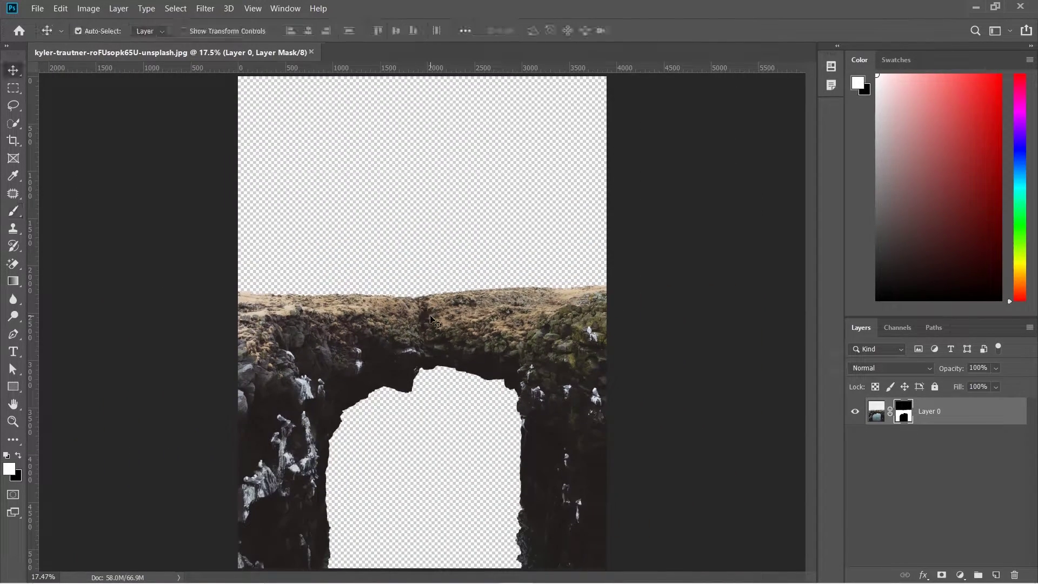
pyautogui.click(89, 9)
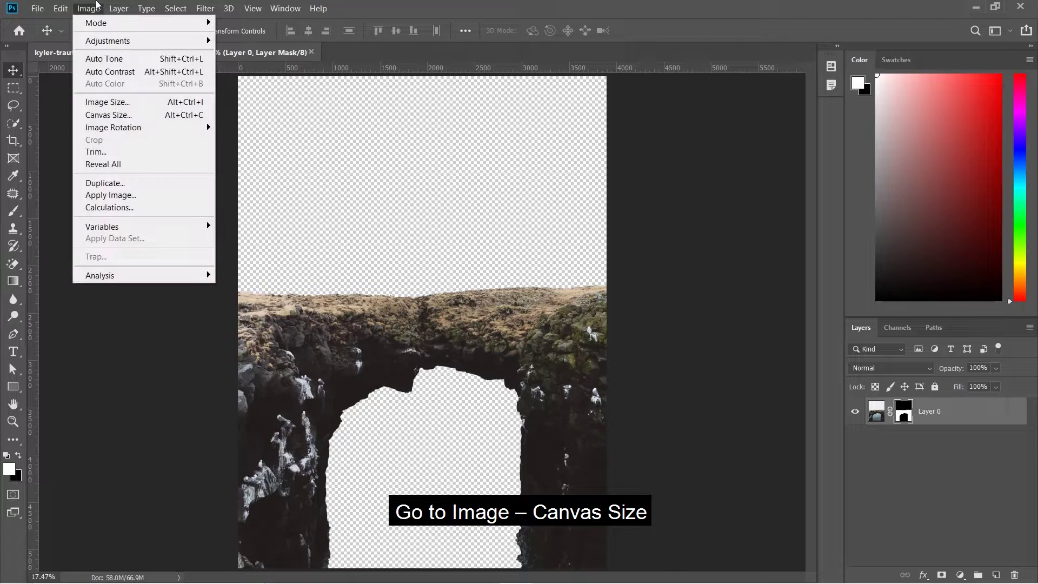
pyautogui.click(126, 115)
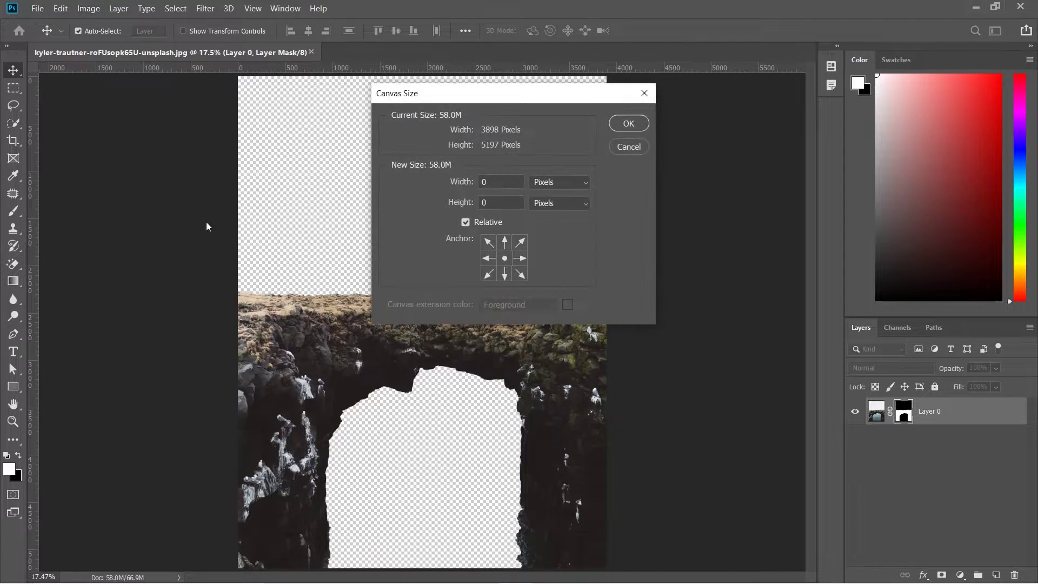
pyautogui.click(500, 200)
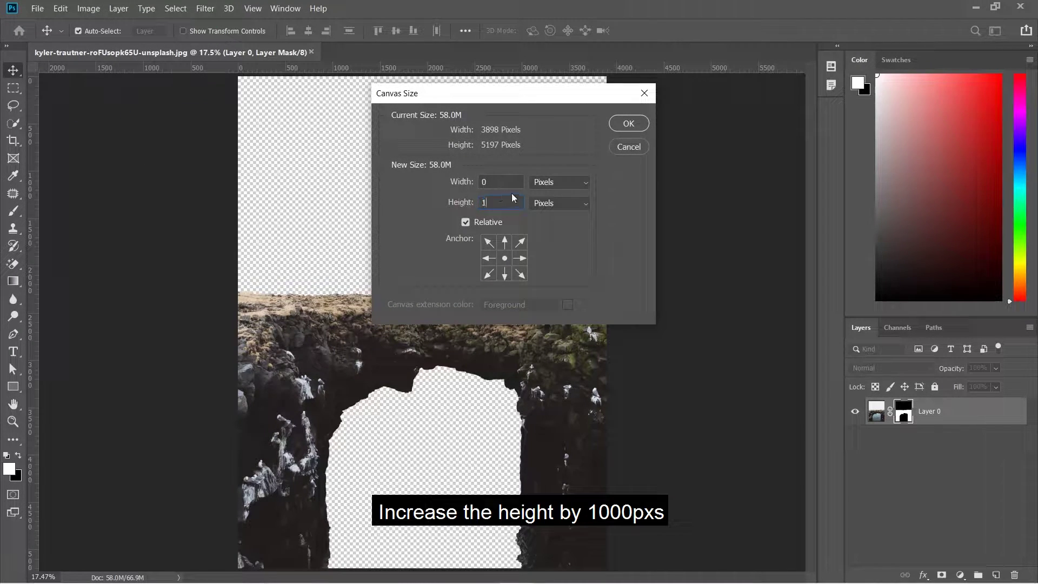
pyautogui.click(626, 124)
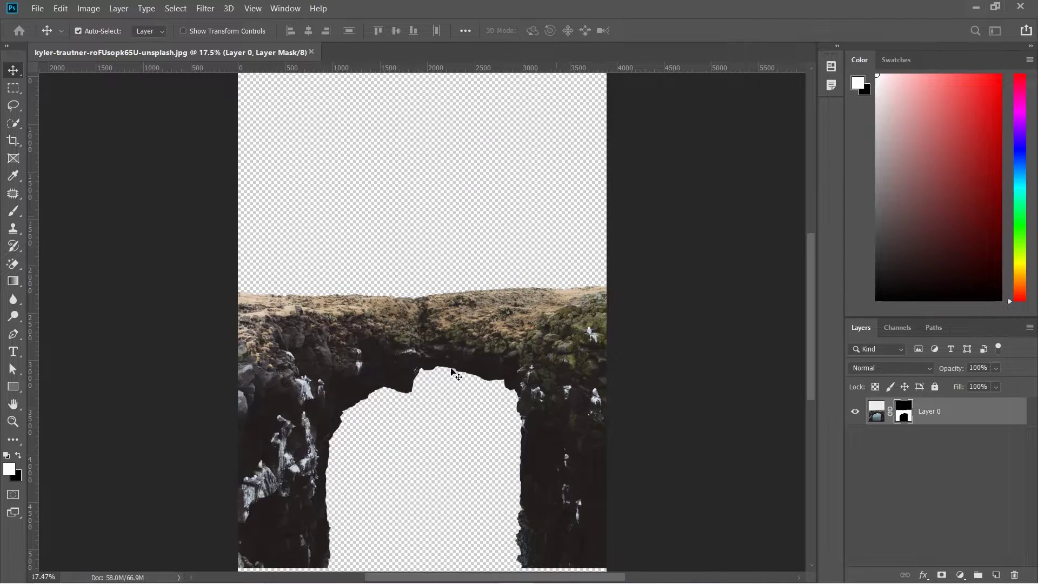
# - Move the cliff layer straight down 500 px and rename Layer 0 to 'cliff'
pyautogui.scroll(-2, 453, 363)
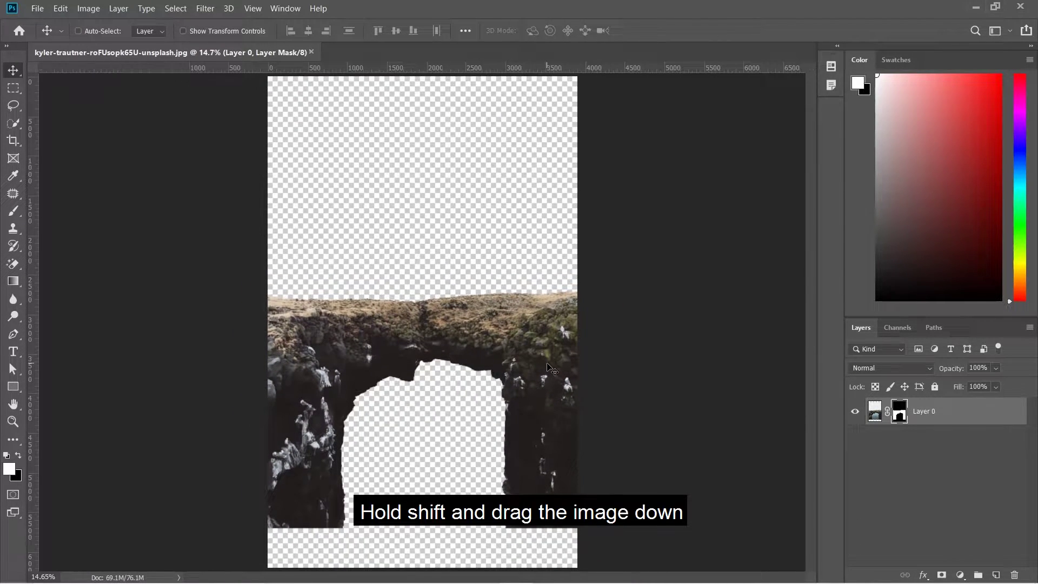
pyautogui.moveTo(547, 374); pyautogui.dragTo(550, 409)
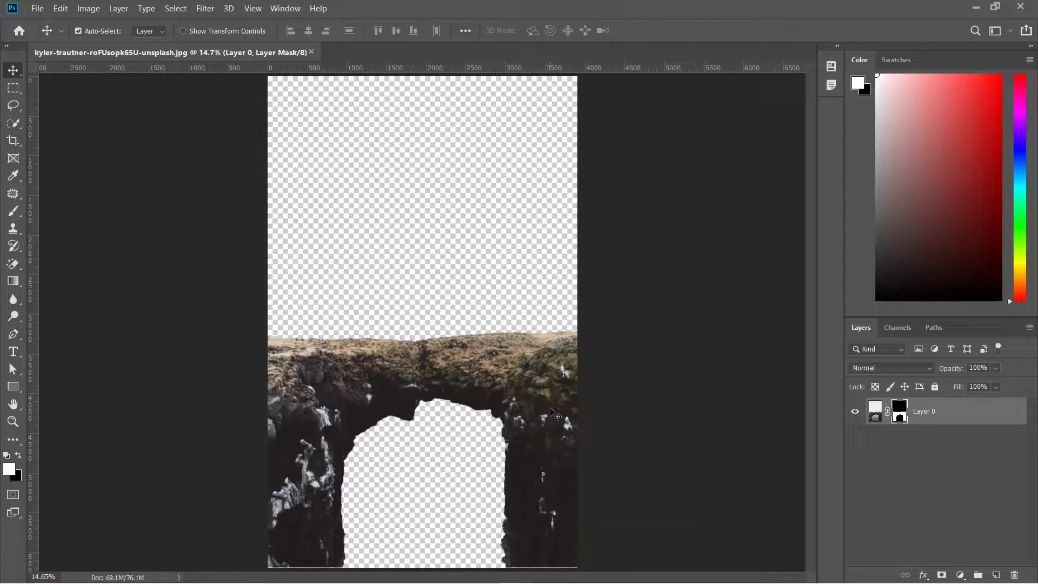
pyautogui.doubleClick(926, 410)
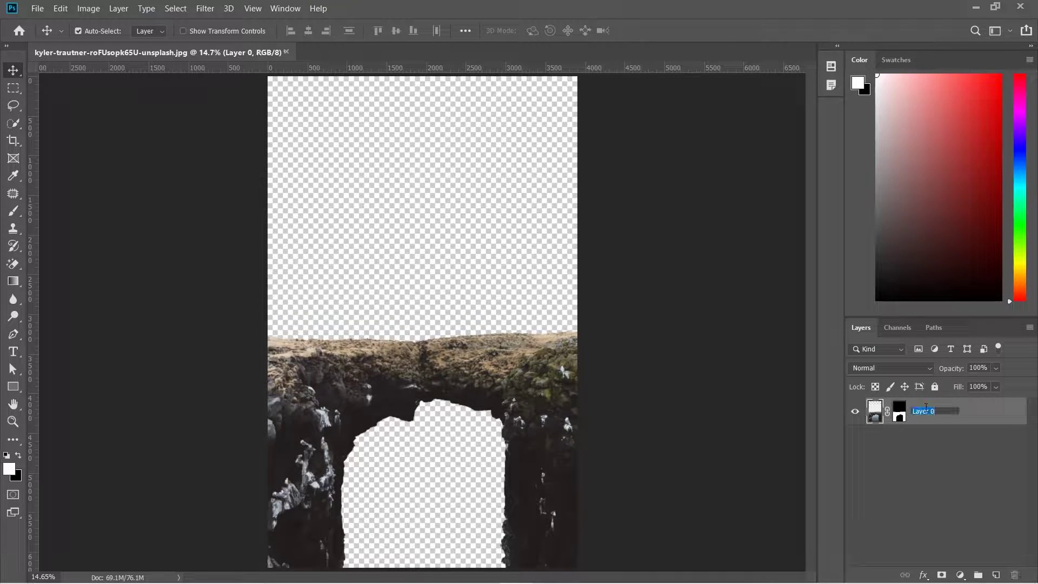
pyautogui.press('Return')
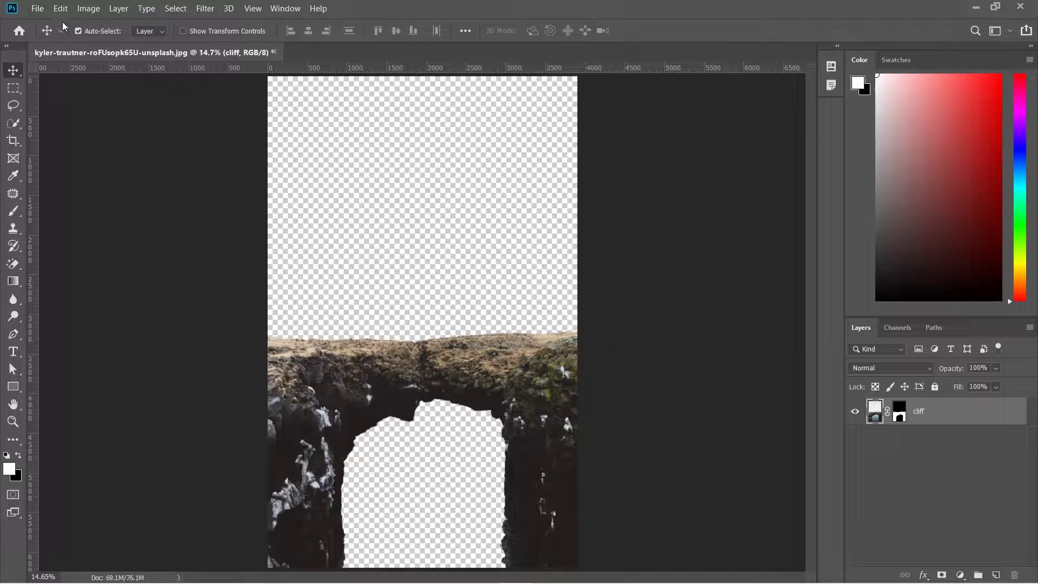
# - Open bridge_PNG82 and copy the bridge into the cliff document
pyautogui.click(37, 8)
pyautogui.click(116, 149)
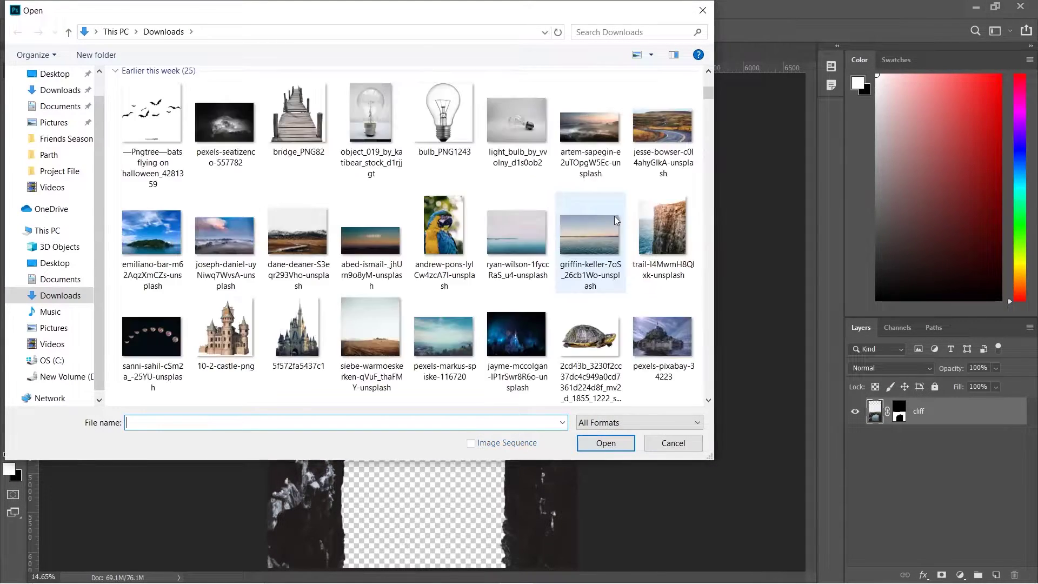
pyautogui.click(299, 133)
pyautogui.doubleClick(299, 133)
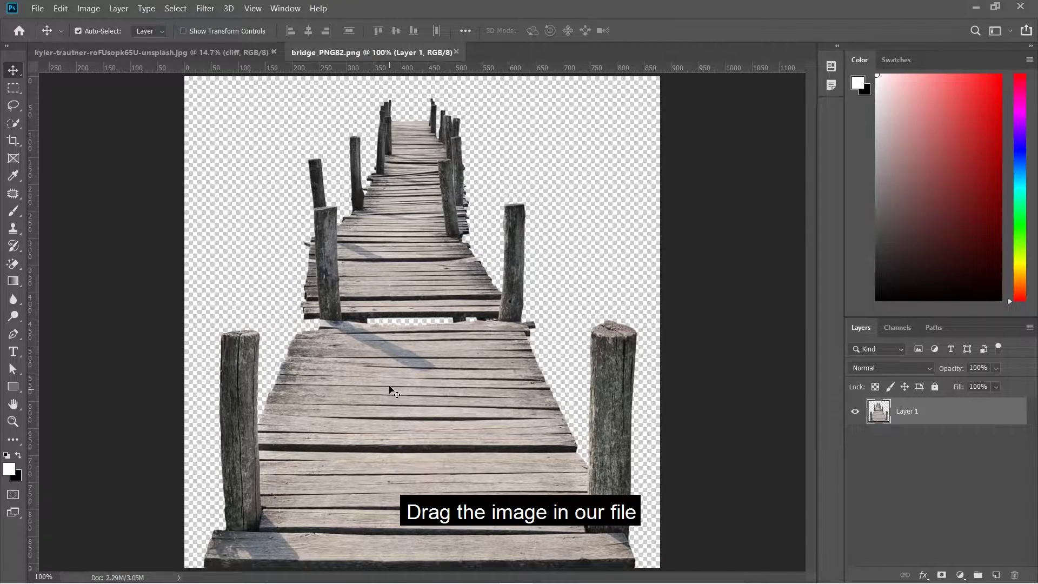
pyautogui.moveTo(387, 351); pyautogui.dragTo(533, 294)
# - Scale the bridge into the arch gap, stretch it taller, and flip it horizontally
pyautogui.hotkey('ctrl', 't')
pyautogui.moveTo(454, 427); pyautogui.dragTo(441, 495)
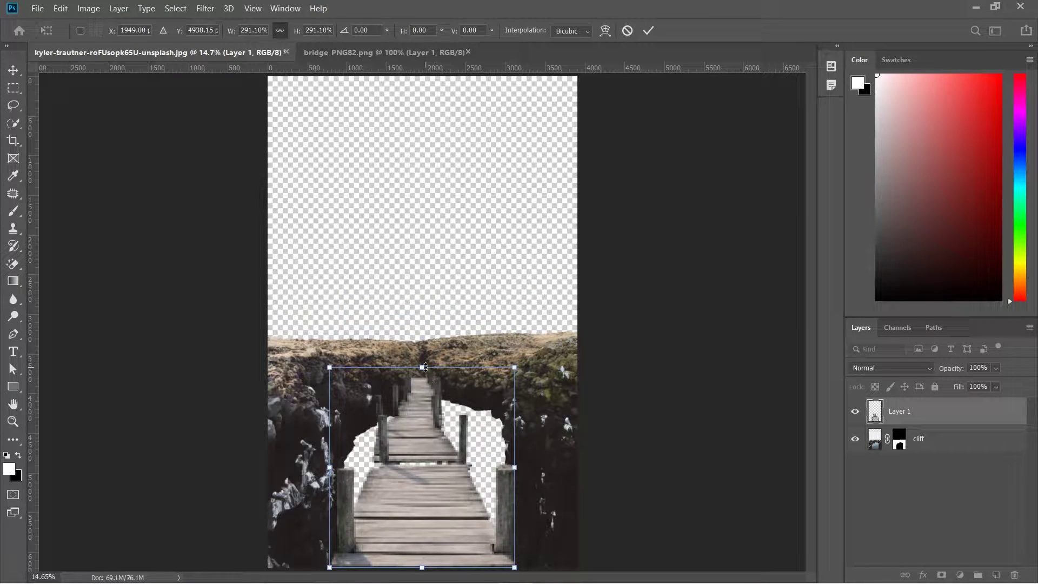
pyautogui.moveTo(426, 367); pyautogui.dragTo(431, 331)
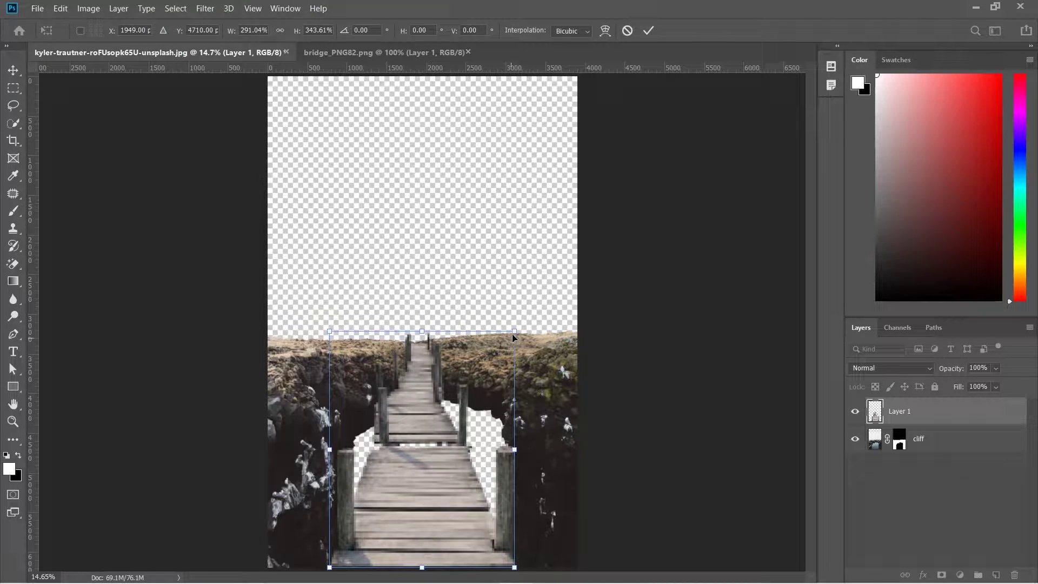
pyautogui.moveTo(515, 330); pyautogui.dragTo(516, 328)
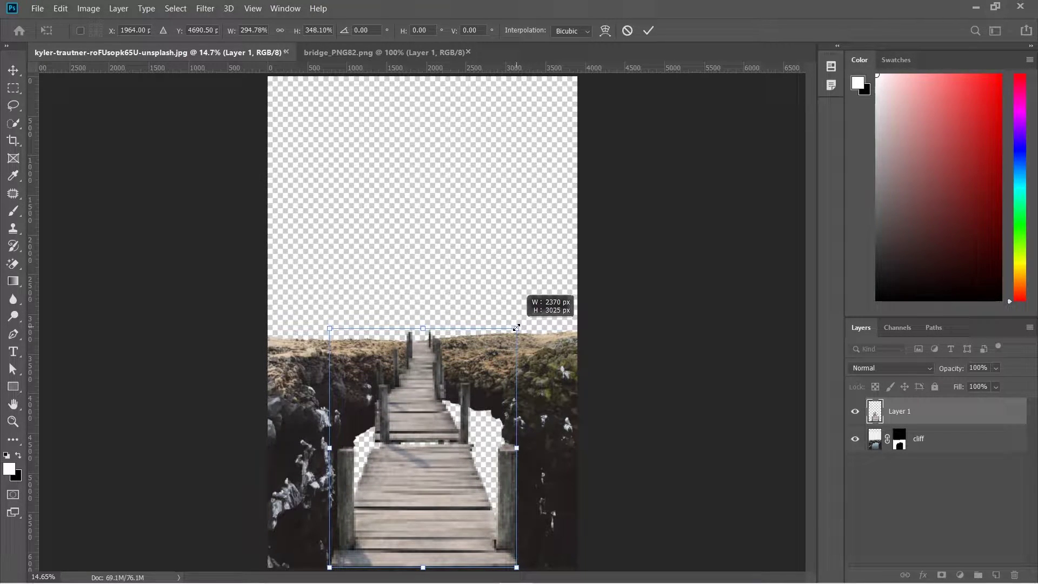
pyautogui.rightClick(428, 419)
pyautogui.click(435, 400)
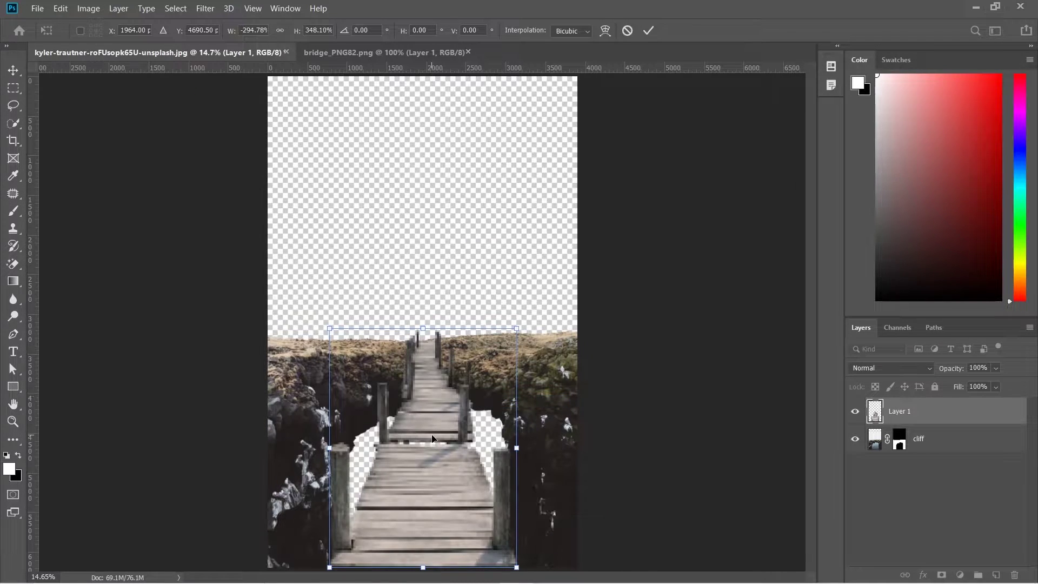
pyautogui.press('Return')
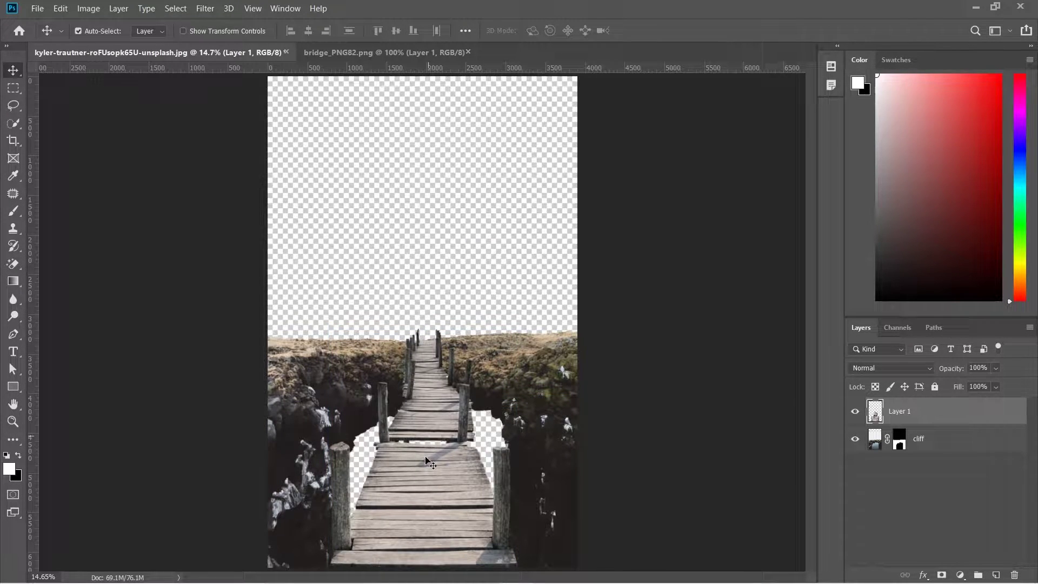
# - Nudge the bridge down twice and stretch it slightly taller
pyautogui.hotkey('shift', 'Down')
pyautogui.hotkey('shift', 'Down')
pyautogui.hotkey('shift', 'Down')
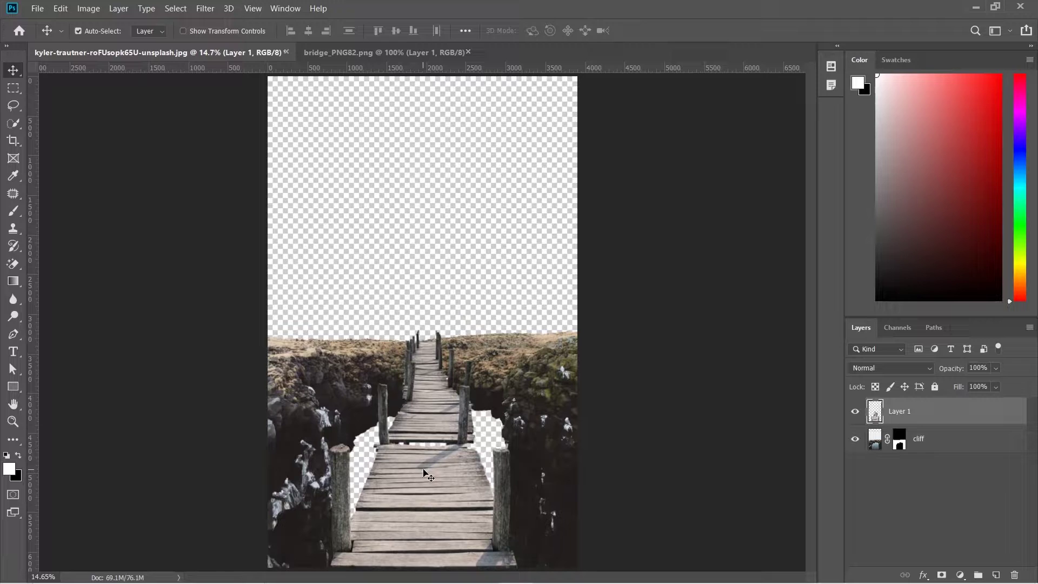
pyautogui.hotkey('shift', 'Down')
pyautogui.hotkey('shift', 'Down')
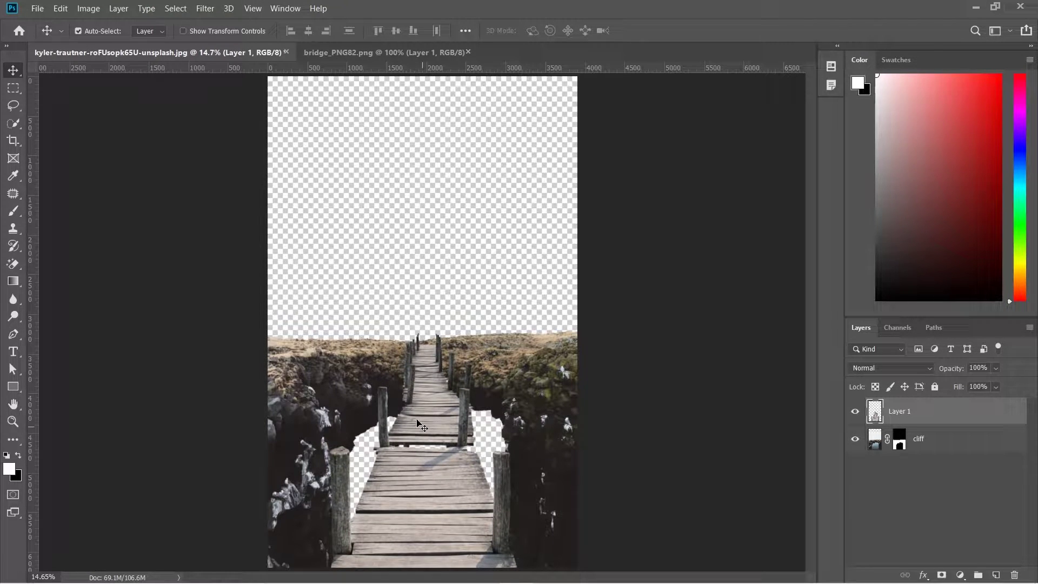
pyautogui.hotkey('ctrl', 't')
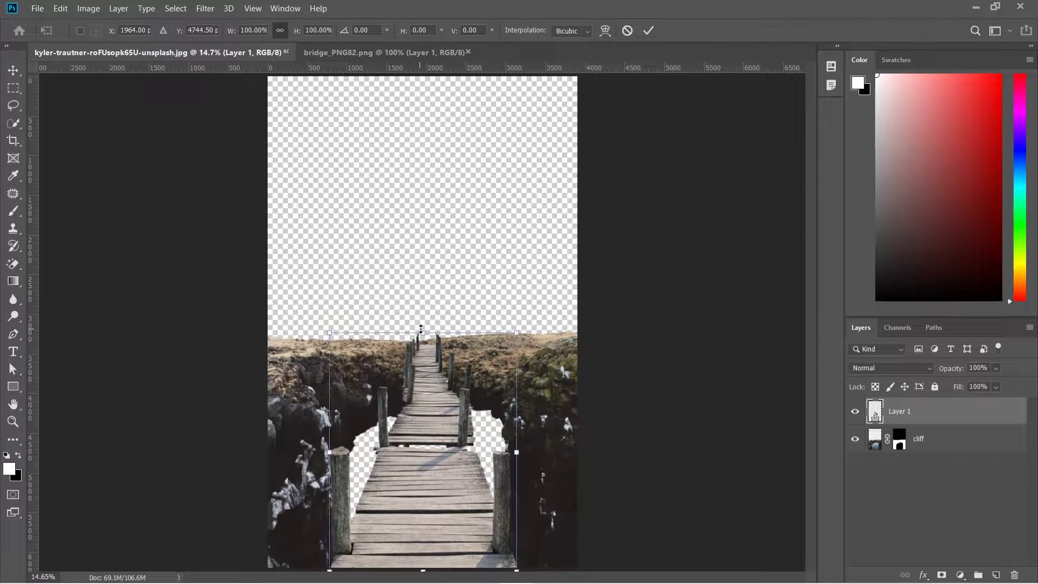
pyautogui.moveTo(425, 329); pyautogui.dragTo(427, 324)
pyautogui.press('Return')
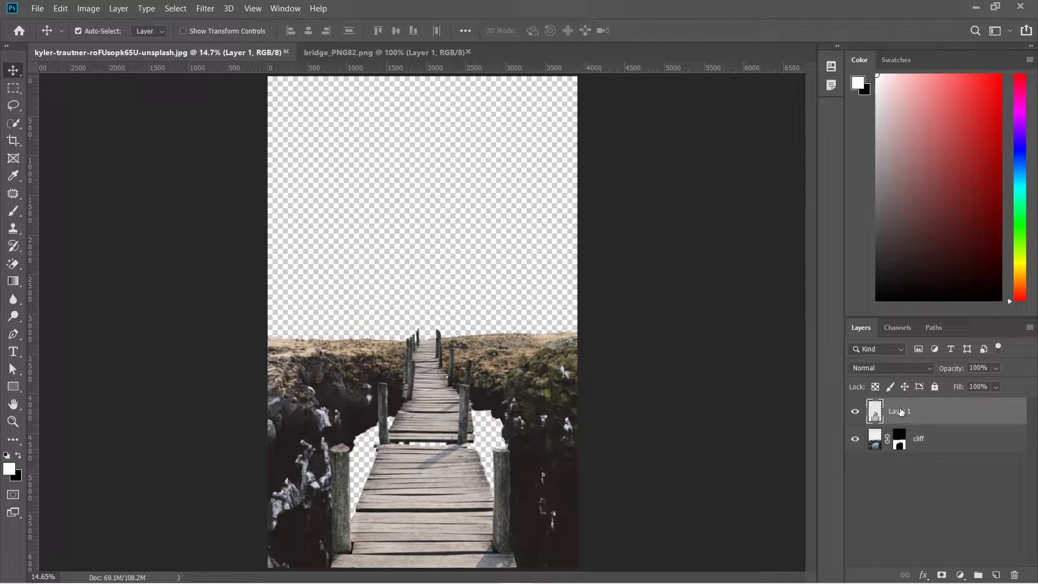
# - Rename Layer 1 to 'bridge' and bring up the File menu for opening another image
pyautogui.doubleClick(900, 411)
pyautogui.press('Return')
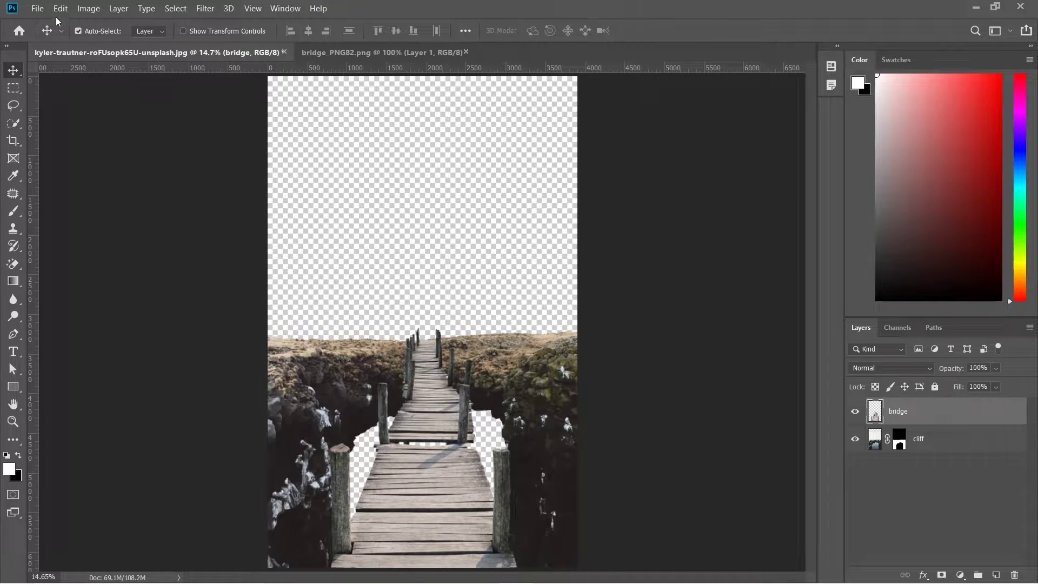
pyautogui.click(38, 8)
# - Bring the pexels-seatizenco cloud photo in below the cliff layer and name it 'sky'
pyautogui.click(53, 37)
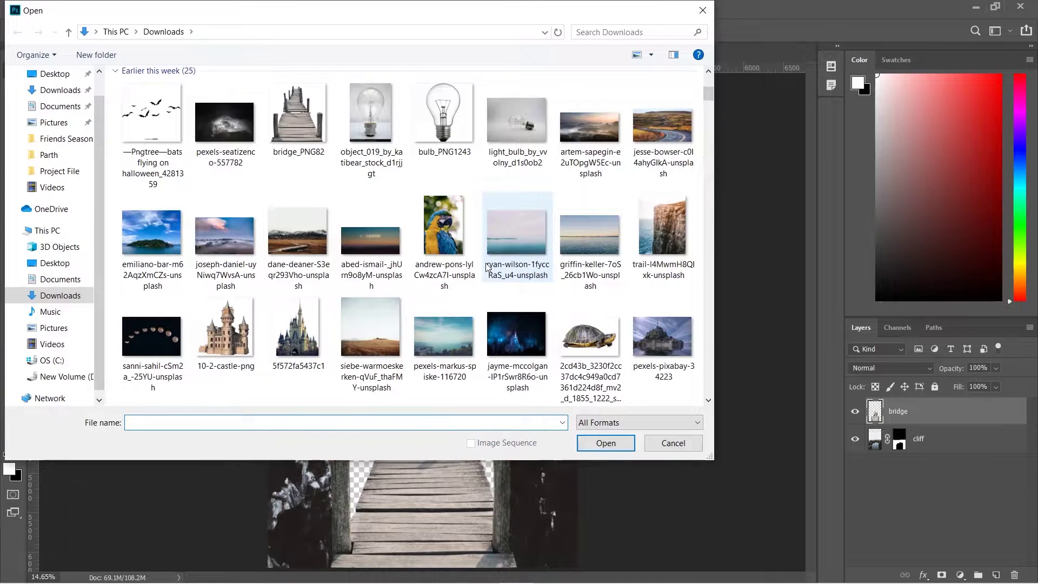
pyautogui.doubleClick(250, 138)
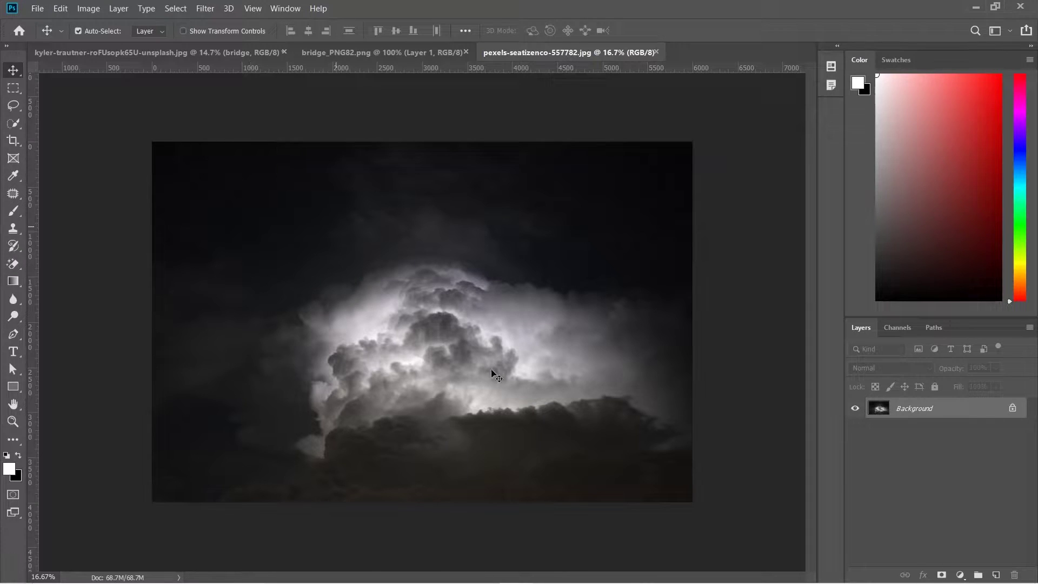
pyautogui.moveTo(492, 370); pyautogui.dragTo(440, 238)
pyautogui.moveTo(943, 499); pyautogui.dragTo(941, 496)
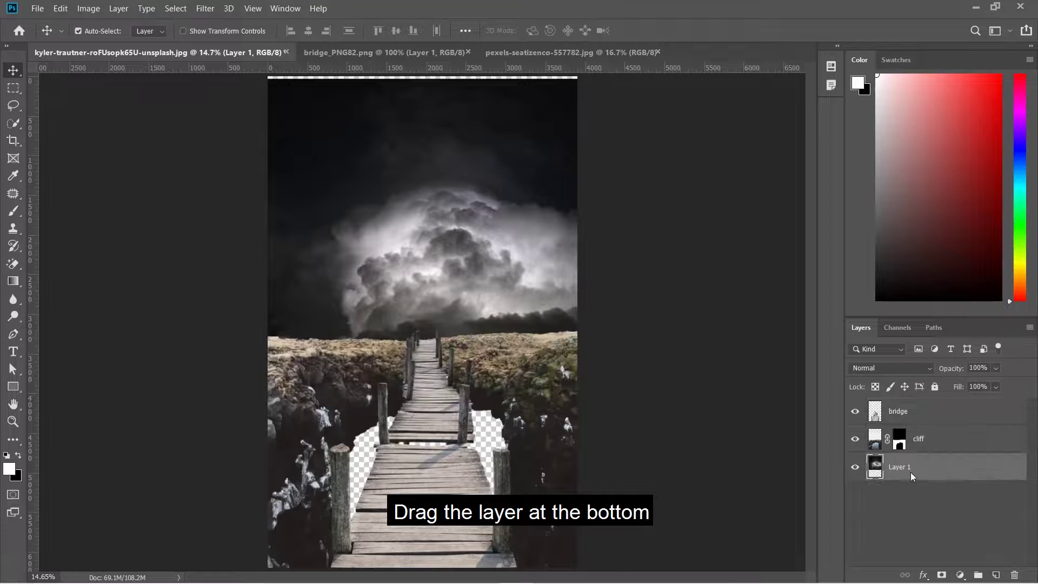
pyautogui.doubleClick(909, 466)
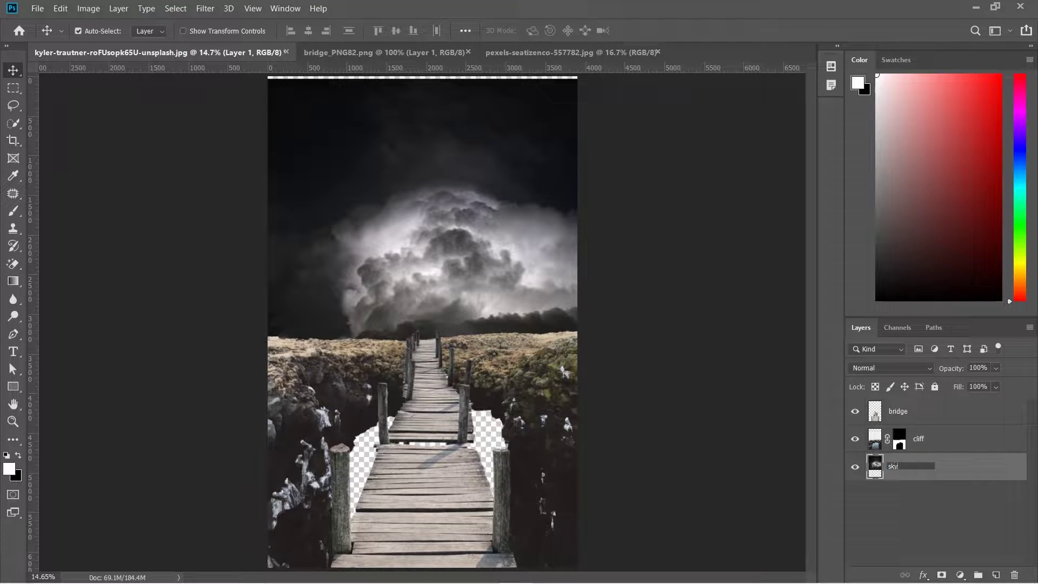
pyautogui.press('Return')
# - Scale the sky up to about 141% and shift it left and down to fill the background
pyautogui.hotkey('ctrl', 't')
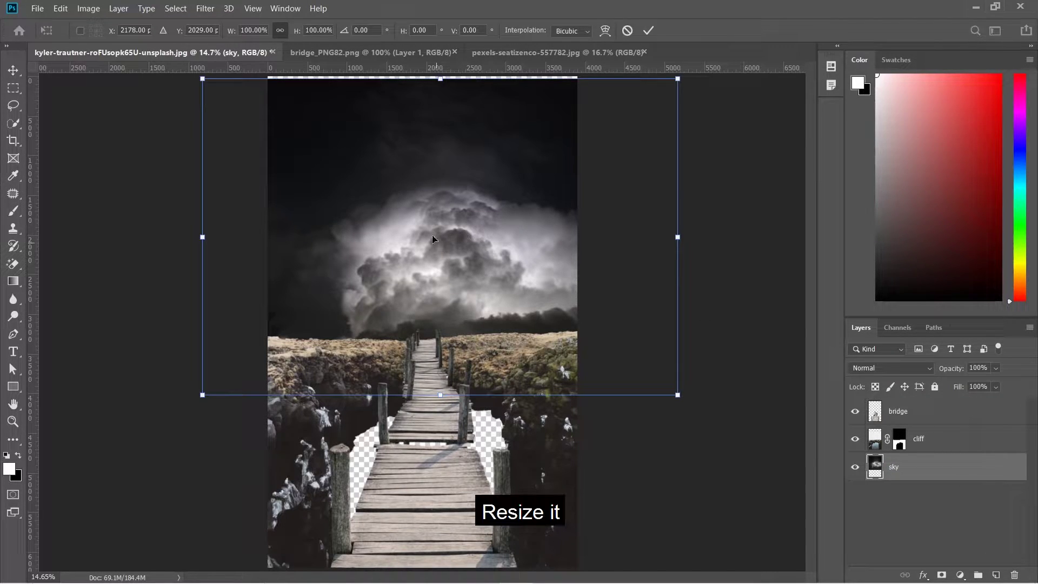
pyautogui.hotkey('ctrl', '-')
pyautogui.hotkey('ctrl', '-')
pyautogui.moveTo(618, 130); pyautogui.dragTo(711, 69)
pyautogui.moveTo(489, 185); pyautogui.dragTo(410, 207)
pyautogui.moveTo(618, 105); pyautogui.dragTo(642, 91)
pyautogui.moveTo(441, 214); pyautogui.dragTo(437, 222)
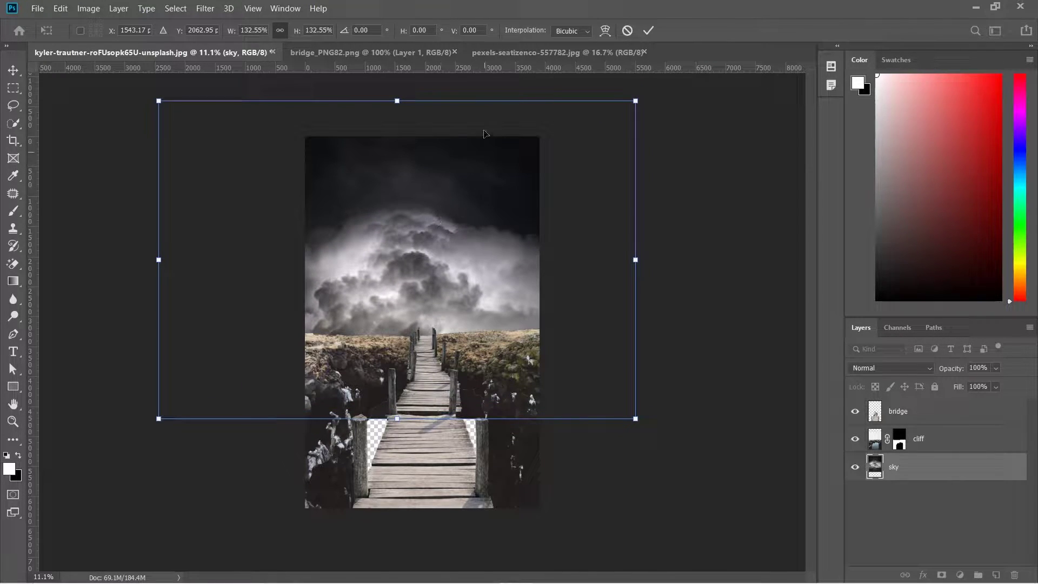
pyautogui.moveTo(643, 92); pyautogui.dragTo(664, 82)
pyautogui.moveTo(416, 228); pyautogui.dragTo(406, 232)
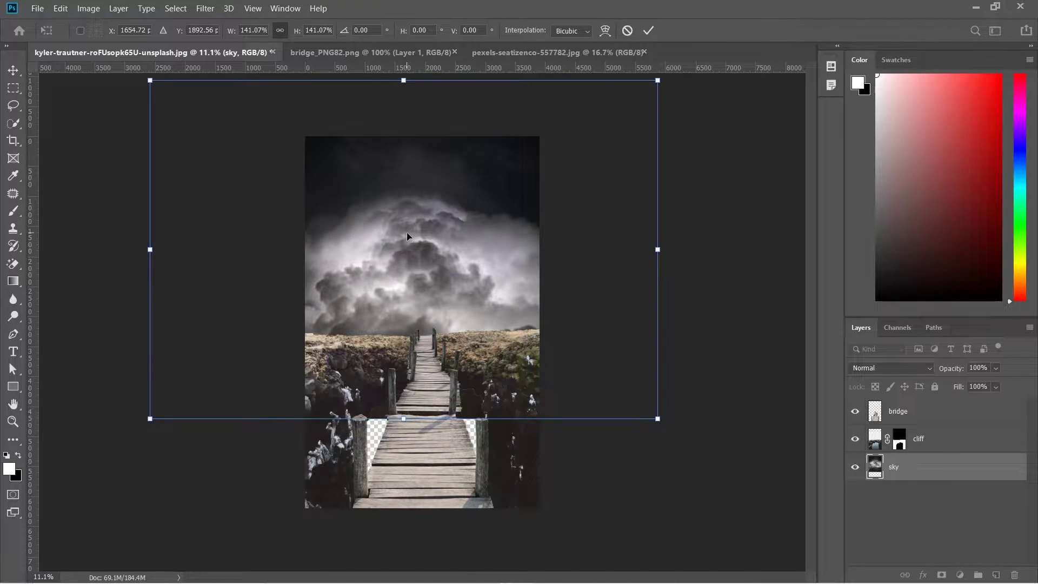
pyautogui.click(650, 29)
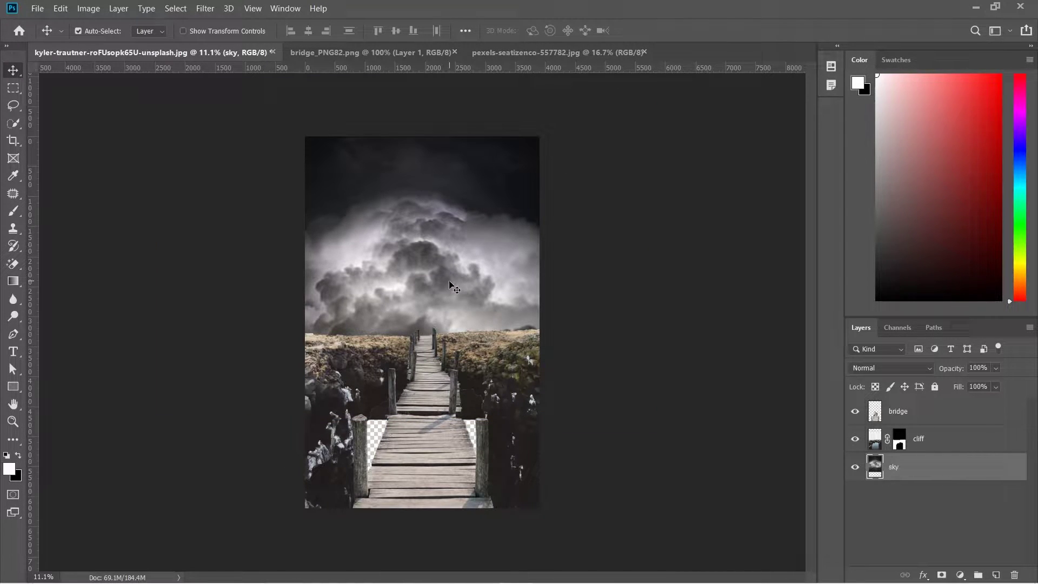
# - Duplicate the sky layer and move the original sky down about 225 px
pyautogui.hotkey('ctrl', 'j')
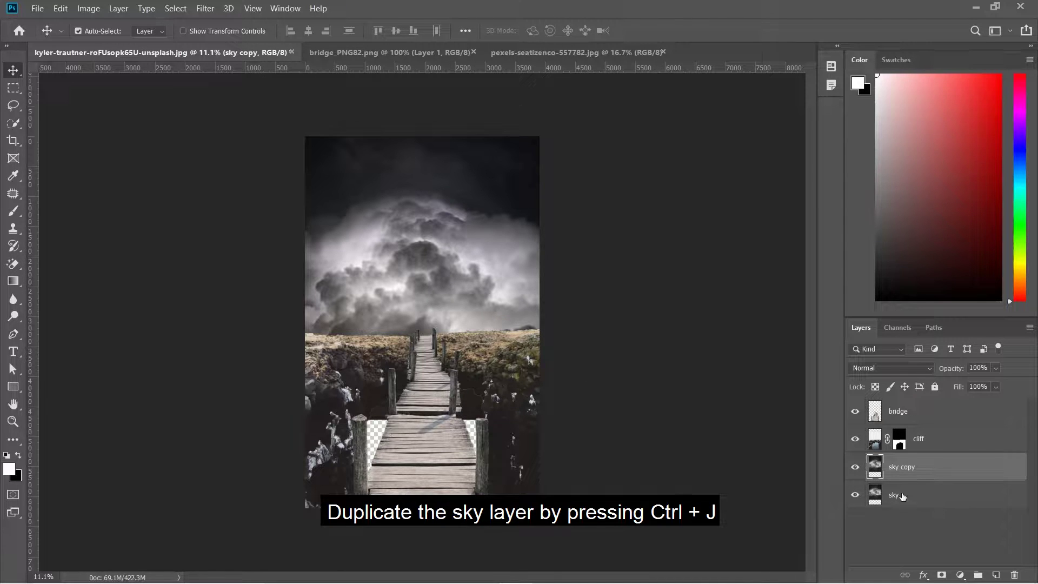
pyautogui.click(924, 501)
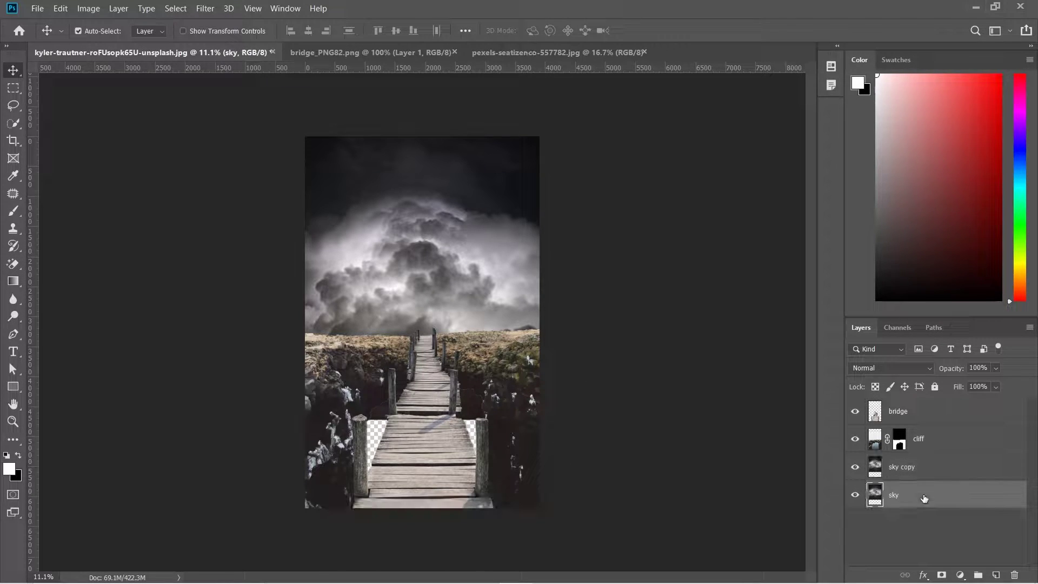
pyautogui.hotkey('ctrl', 't')
pyautogui.moveTo(434, 262); pyautogui.dragTo(439, 361)
pyautogui.press('Return')
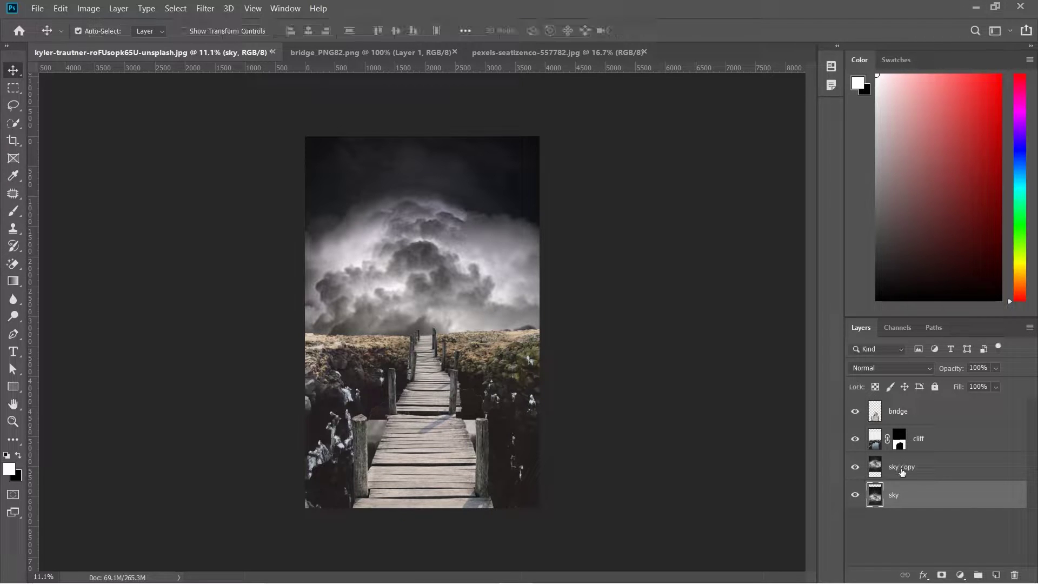
# - Mask the sky copy and paint black with a 500 px brush in the gaps beside the bridge
pyautogui.click(901, 468)
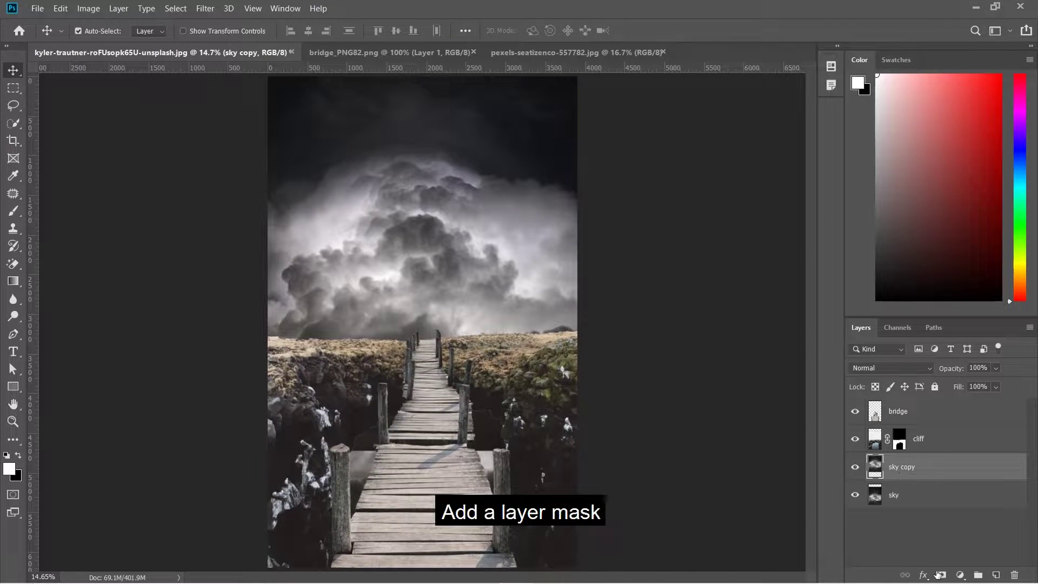
pyautogui.click(941, 574)
pyautogui.press('b')
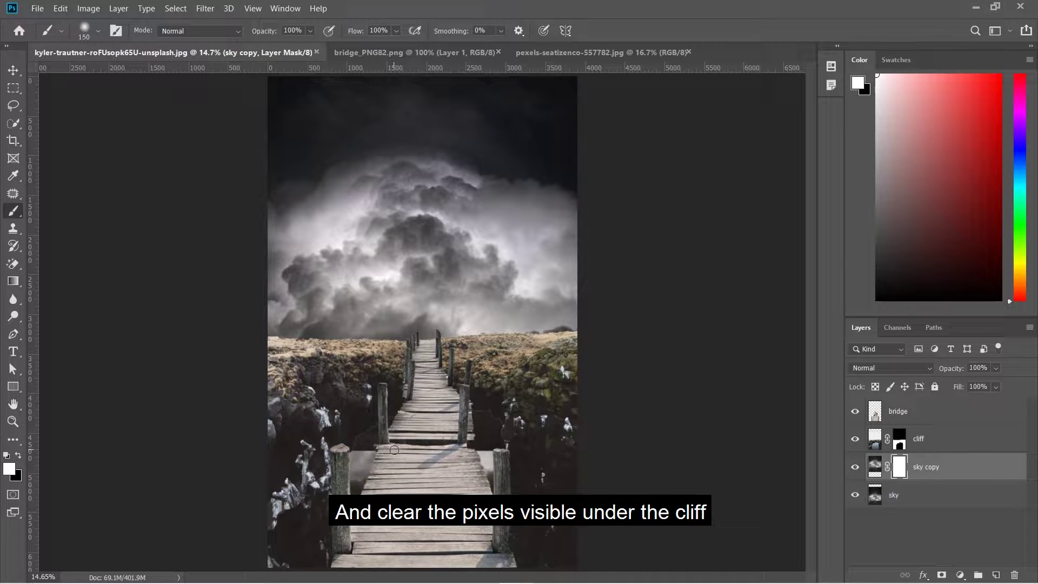
pyautogui.press(']')
pyautogui.press(']')
pyautogui.press(']')
pyautogui.press(']')
pyautogui.press(']')
pyautogui.press(']')
pyautogui.press(']')
pyautogui.press(']')
pyautogui.press(']')
pyautogui.press(']')
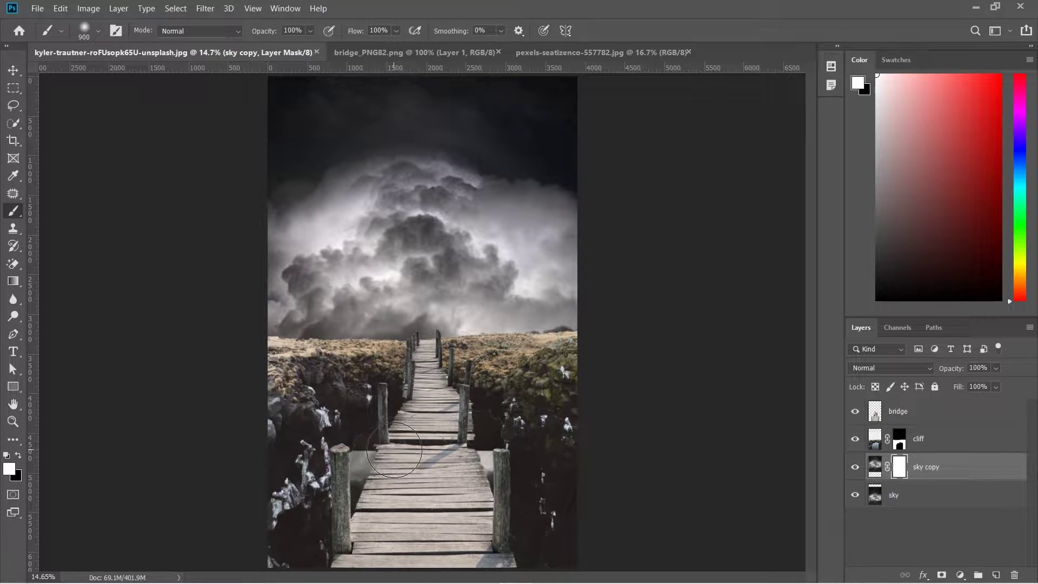
pyautogui.press('[')
pyautogui.press('[')
pyautogui.press('[')
pyautogui.press('[')
pyautogui.press('x')
pyautogui.moveTo(365, 441)
pyautogui.mouseDown()
pyautogui.moveTo(465, 449)
pyautogui.moveTo(500, 431)
pyautogui.mouseUp()
pyautogui.press('[')
pyautogui.hotkey('ctrl', 'z')
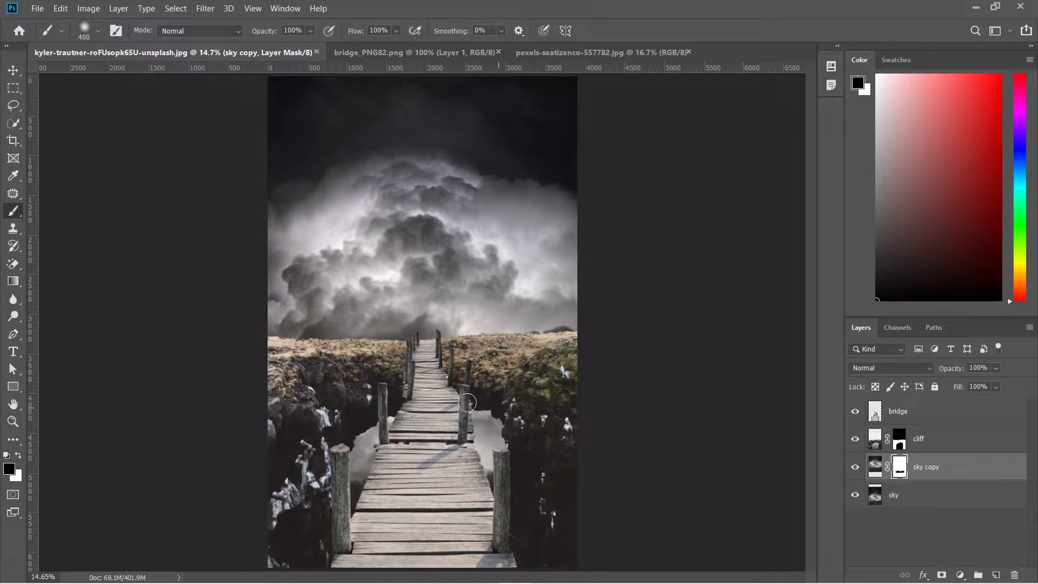
# - Move the lower sky layer slightly up and to the right
pyautogui.press('v')
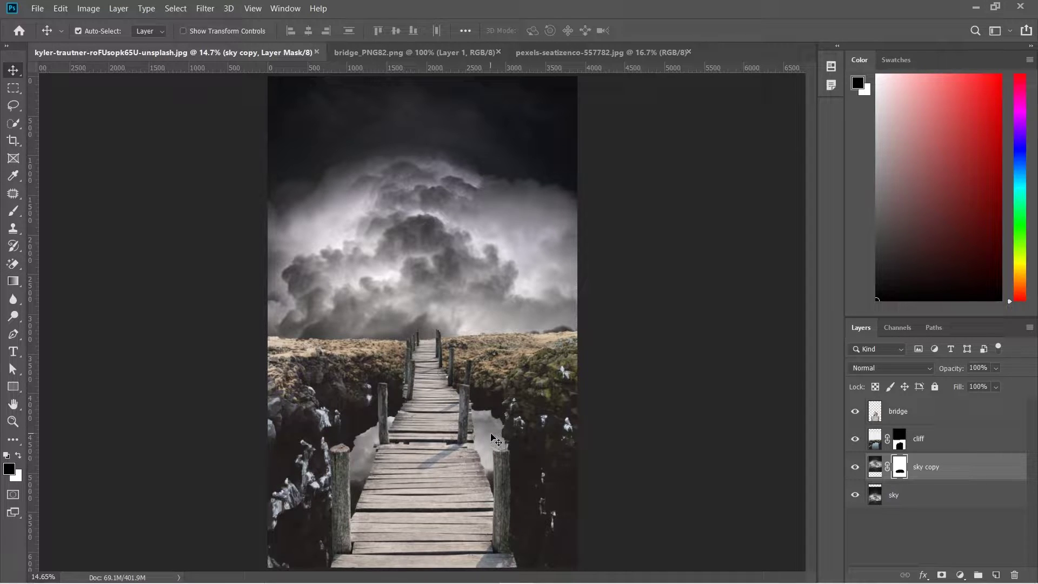
pyautogui.click(893, 496)
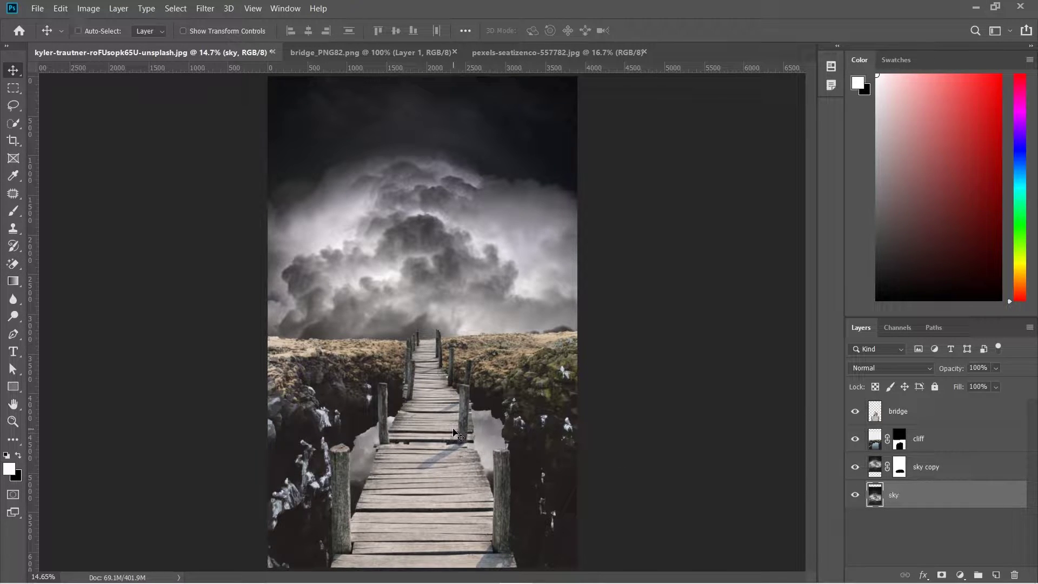
pyautogui.hotkey('ctrl', 't')
pyautogui.moveTo(507, 295); pyautogui.dragTo(515, 277)
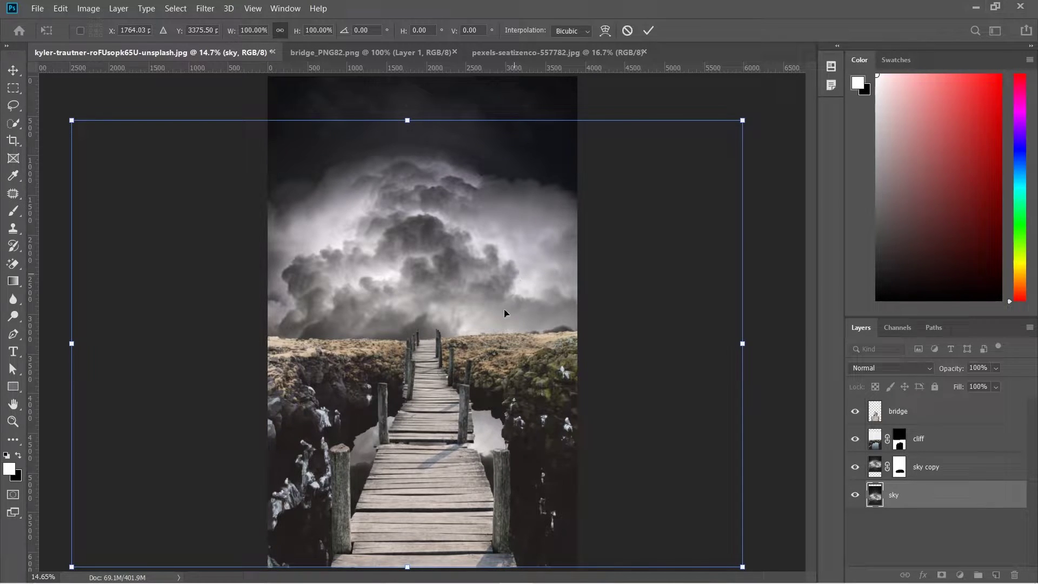
pyautogui.press('Return')
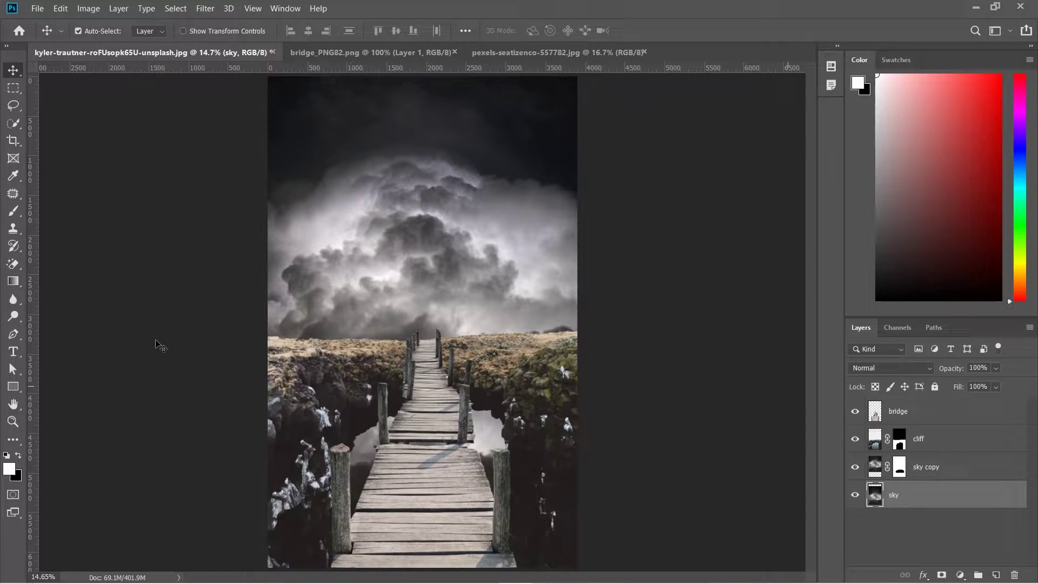
# - Paint white with a 45 px brush on the cliff mask to restore the grass edge
pyautogui.scroll(5, 281, 347)
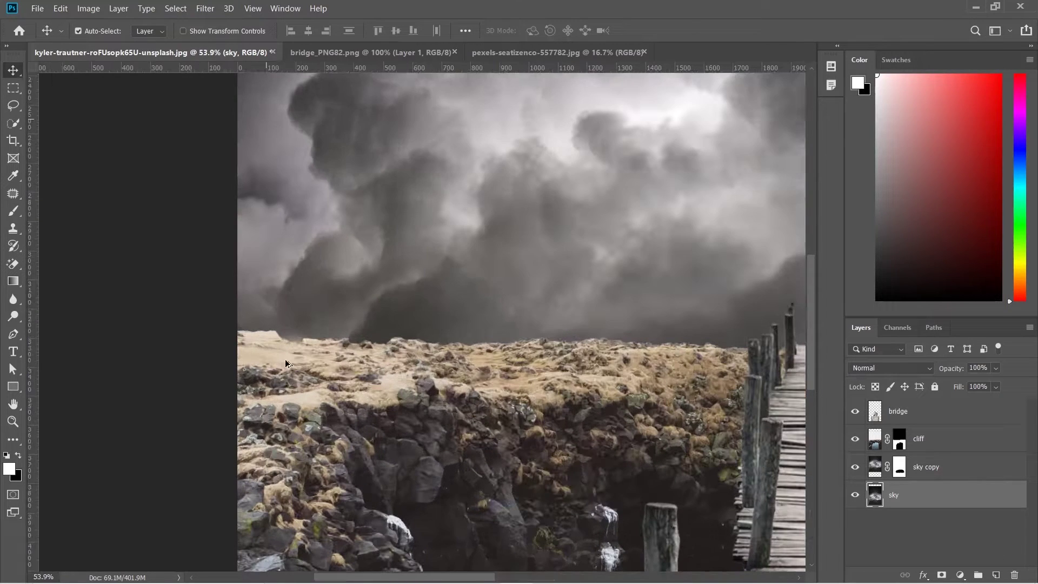
pyautogui.click(899, 439)
pyautogui.press('b')
pyautogui.press('x')
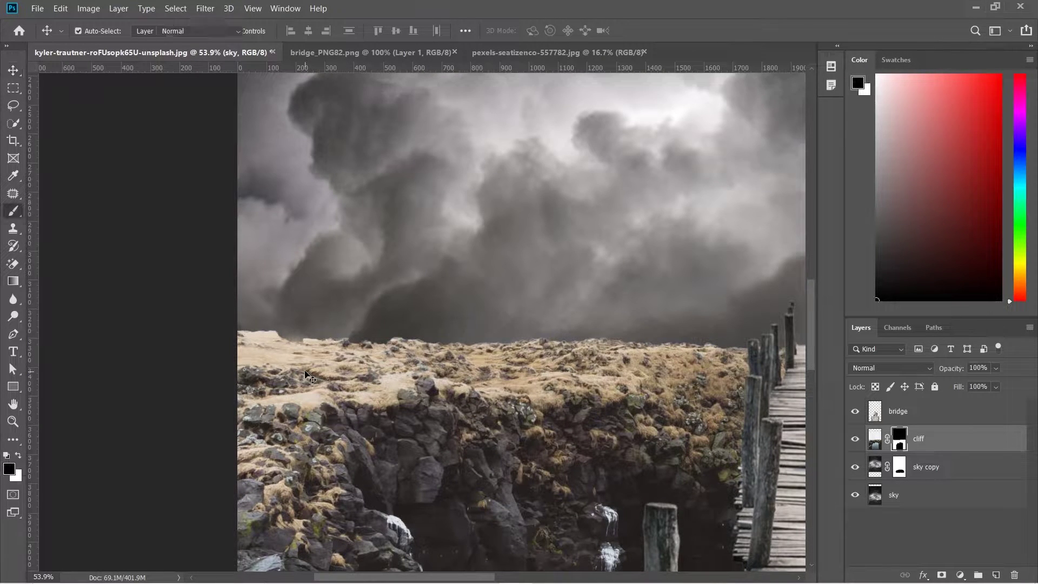
pyautogui.press('[')
pyautogui.press('[')
pyautogui.press('[')
pyautogui.press('[')
pyautogui.press('[')
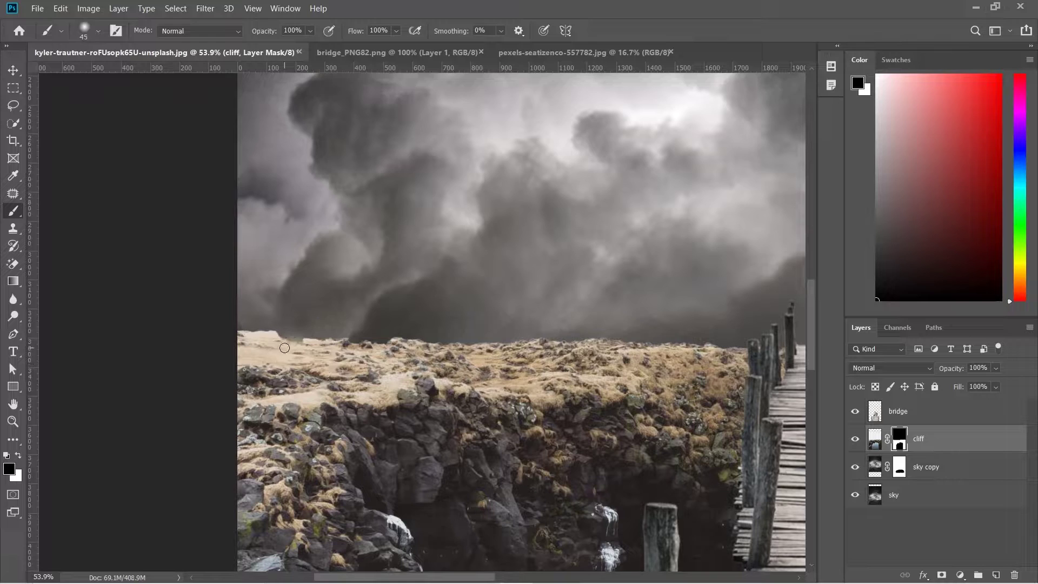
pyautogui.press('x')
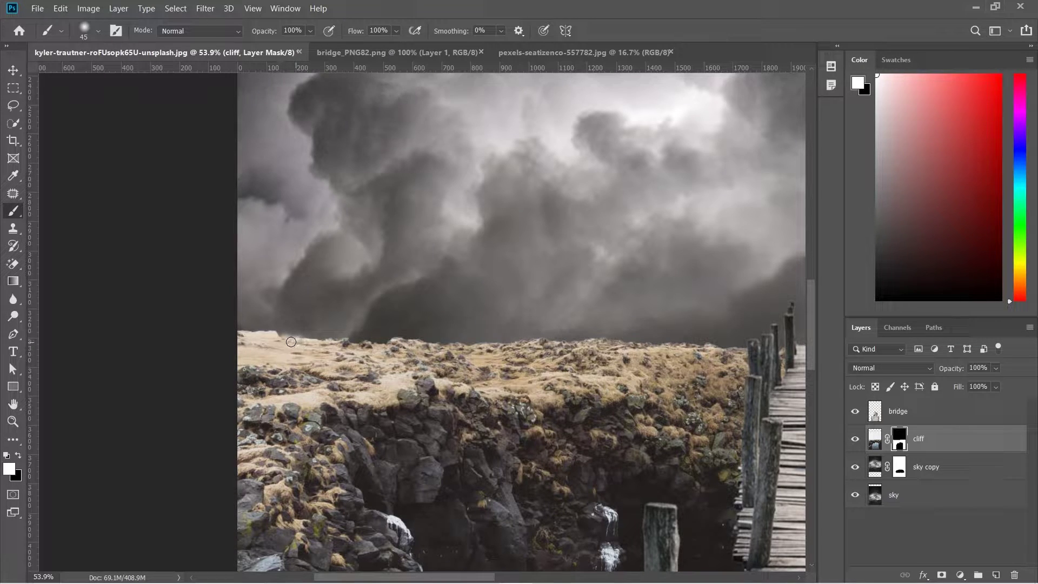
pyautogui.moveTo(274, 337)
pyautogui.mouseDown()
pyautogui.moveTo(252, 337)
pyautogui.moveTo(263, 337)
pyautogui.mouseUp()
# - Reveal more beige ground along the horizon and fit the whole composition on screen
pyautogui.click(98, 30)
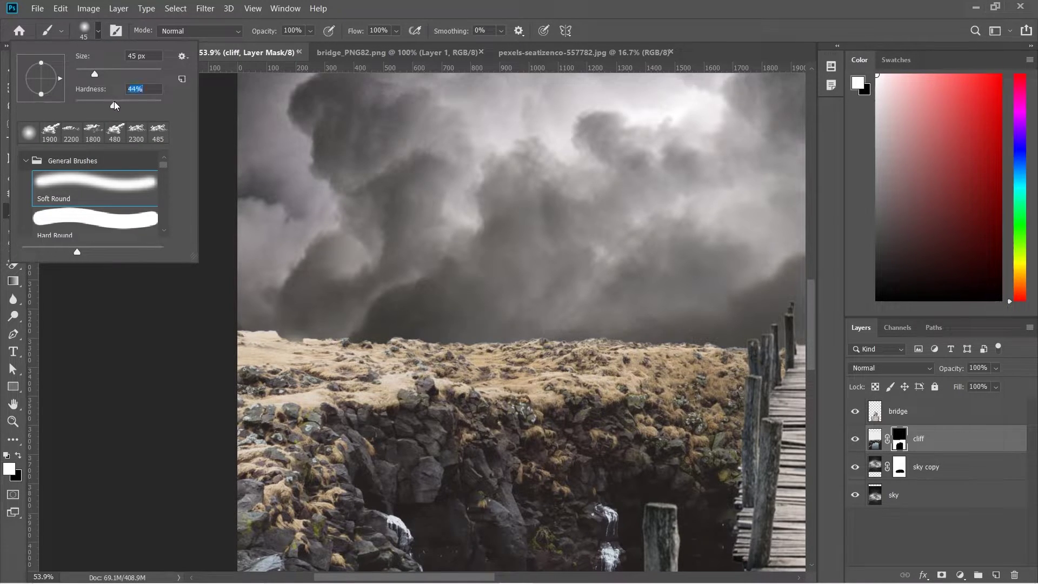
pyautogui.click(100, 32)
pyautogui.scroll(-2, 294, 363)
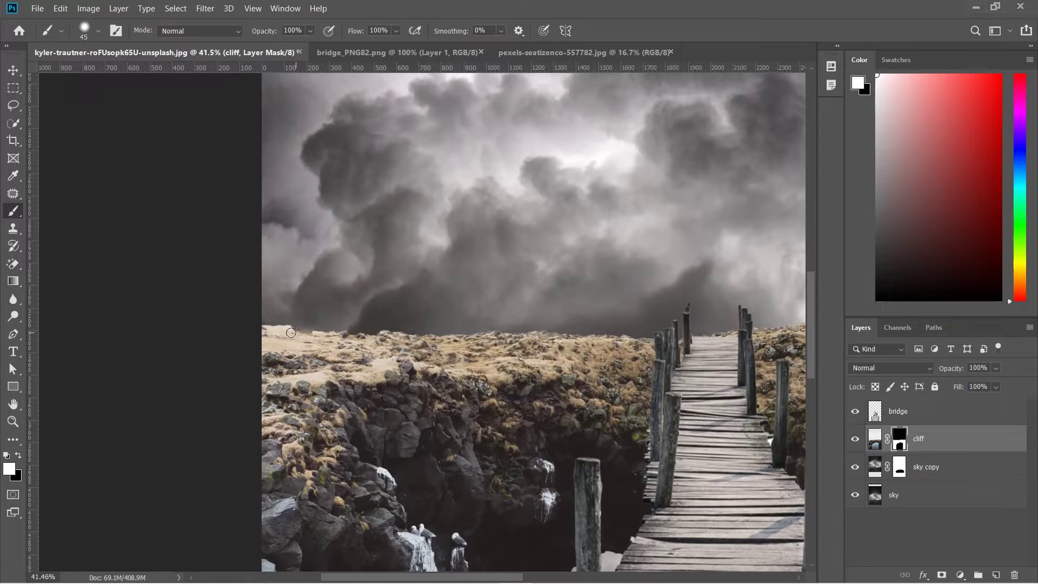
pyautogui.moveTo(290, 333); pyautogui.dragTo(409, 345)
pyautogui.moveTo(285, 328); pyautogui.dragTo(258, 332)
pyautogui.hscroll(9, 617, 385)
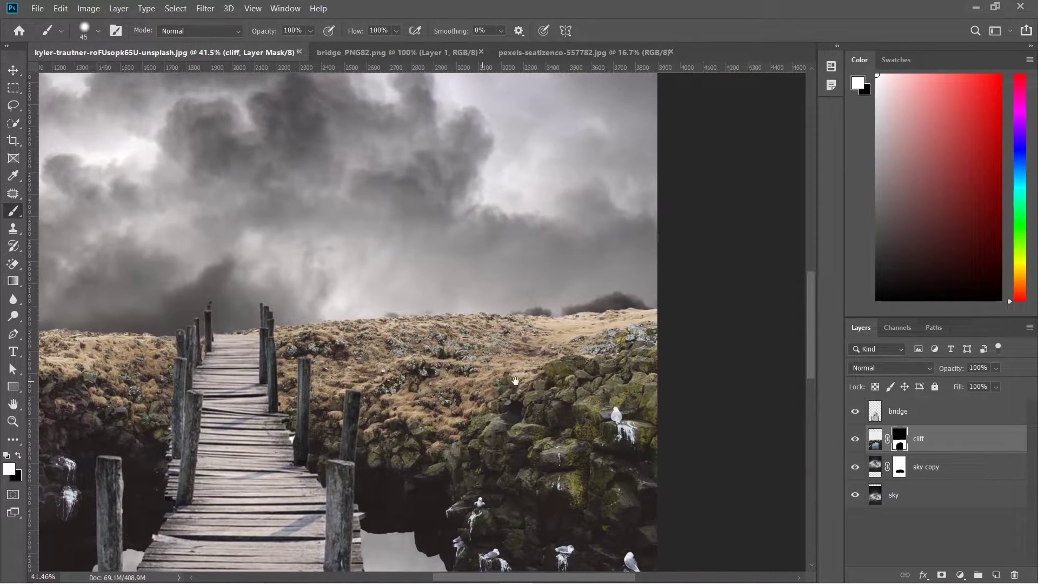
pyautogui.hotkey('ctrl', '0')
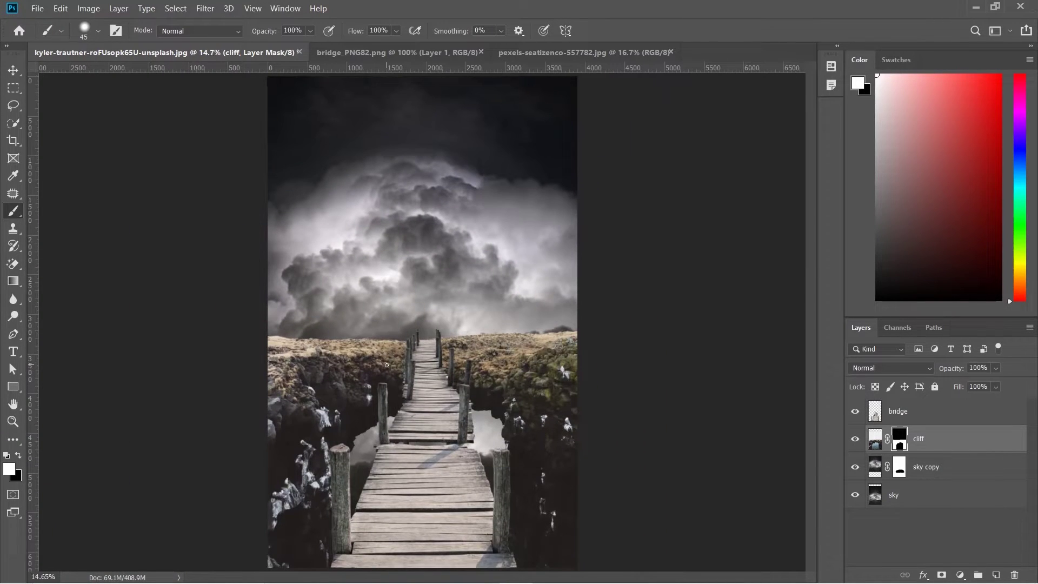
pyautogui.press('v')
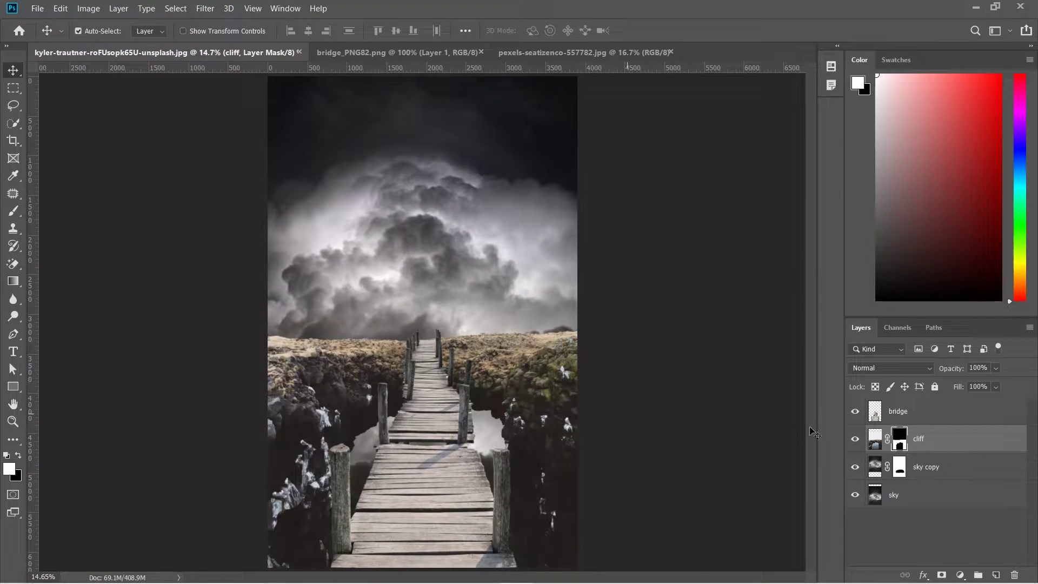
# - Clip a colorized Hue/Saturation layer to the cliff at hue 150, saturation 30, lightness -35
pyautogui.click(961, 575)
pyautogui.click(967, 443)
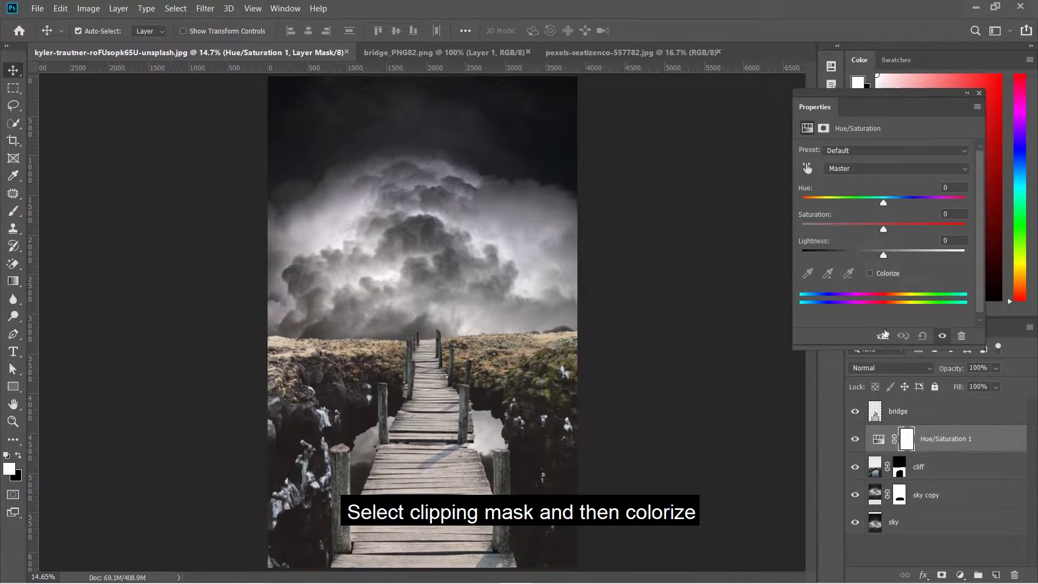
pyautogui.click(884, 335)
pyautogui.click(869, 273)
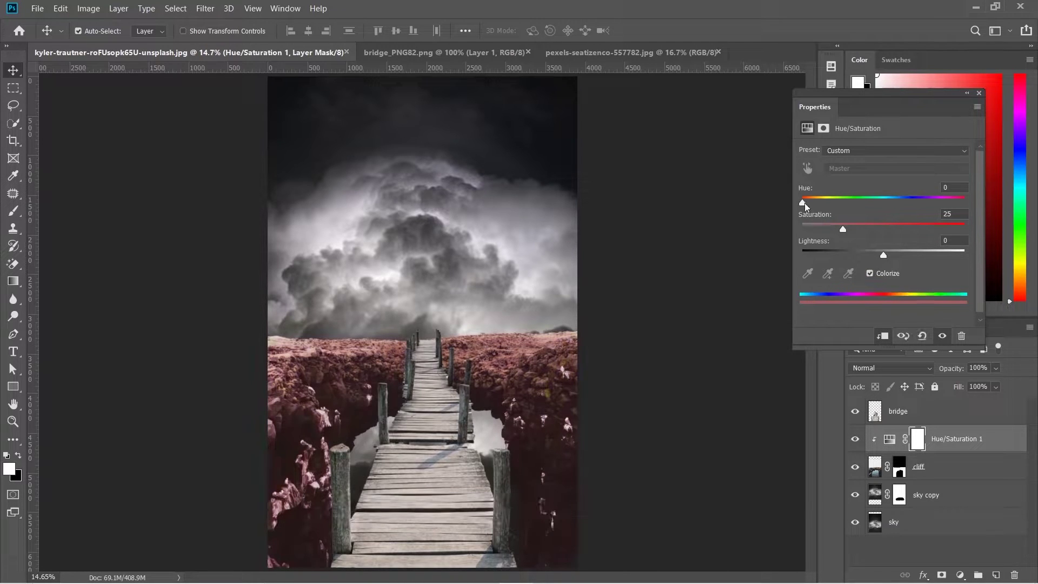
pyautogui.moveTo(807, 203); pyautogui.dragTo(852, 230)
pyautogui.moveTo(888, 259); pyautogui.dragTo(852, 258)
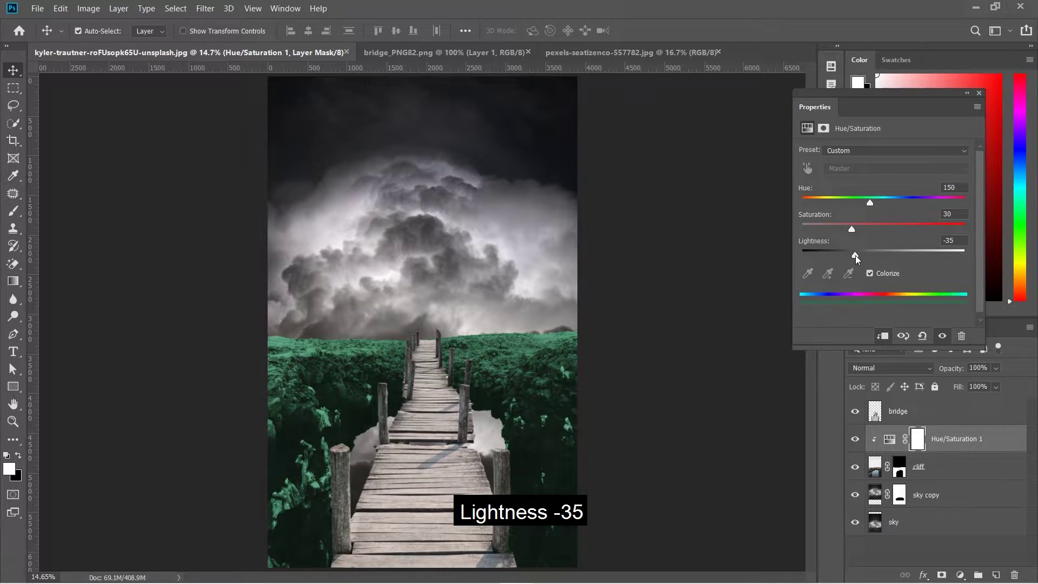
pyautogui.click(978, 93)
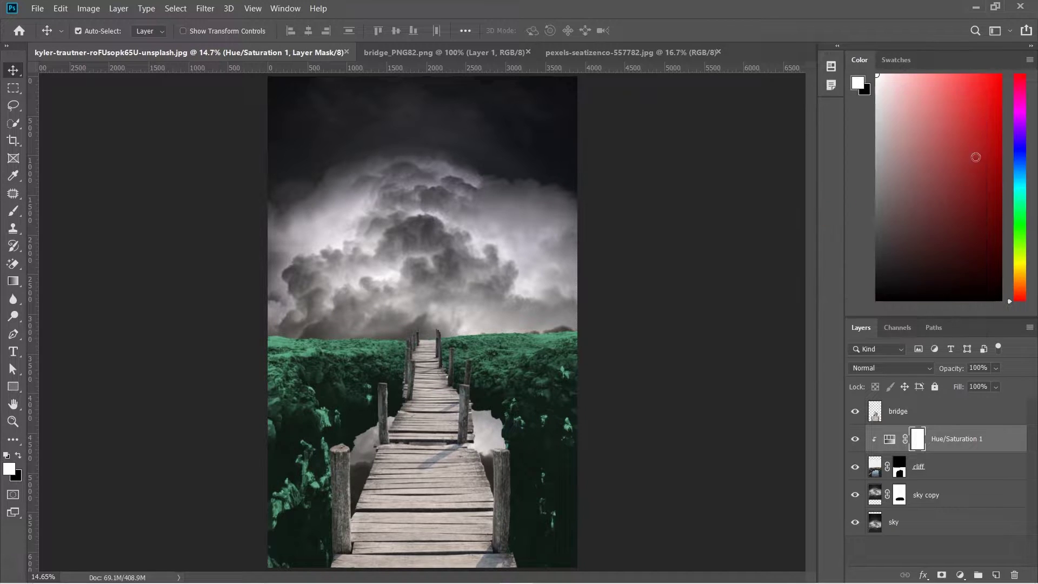
# - Clip a Brightness/Contrast layer to the cliff with brightness -150 and contrast 58
pyautogui.click(960, 575)
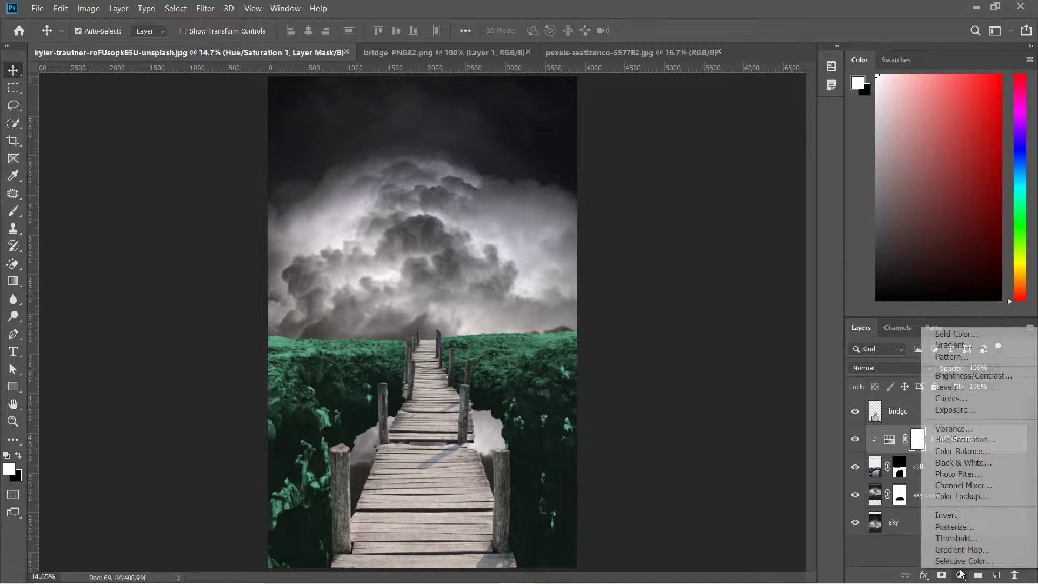
pyautogui.click(965, 375)
pyautogui.click(886, 336)
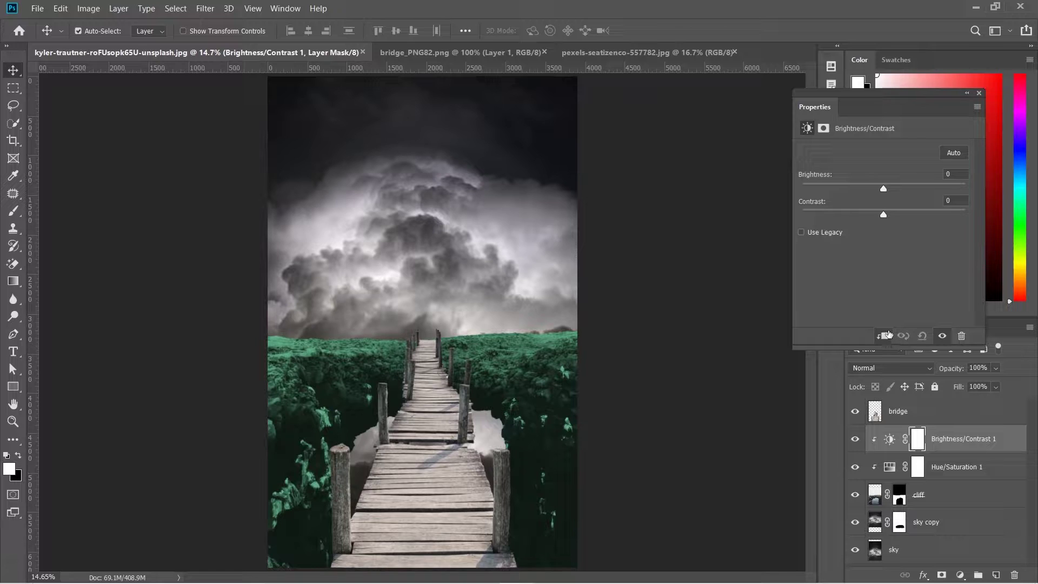
pyautogui.moveTo(884, 188); pyautogui.dragTo(745, 197)
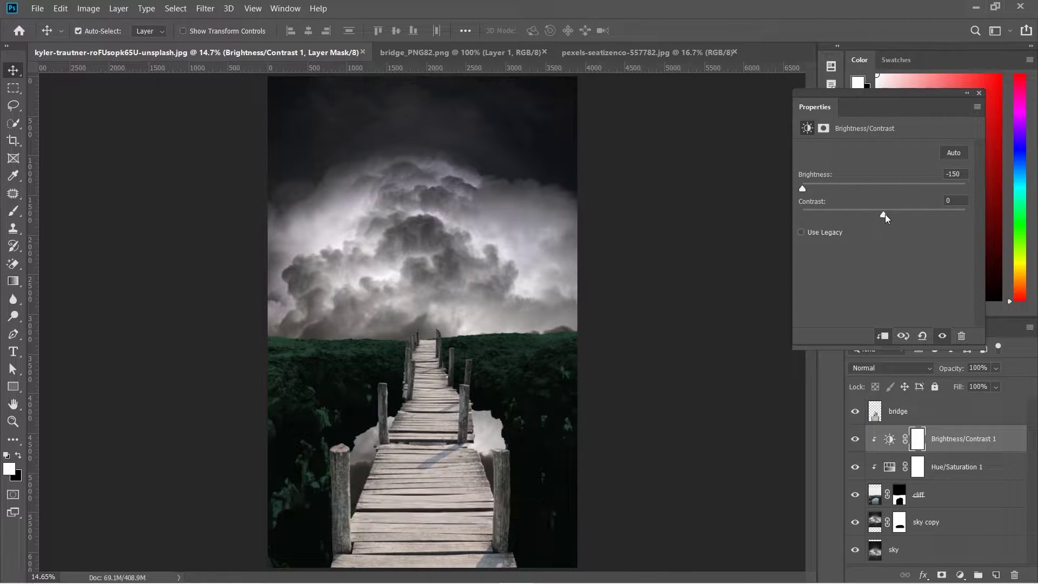
pyautogui.moveTo(891, 215); pyautogui.dragTo(930, 215)
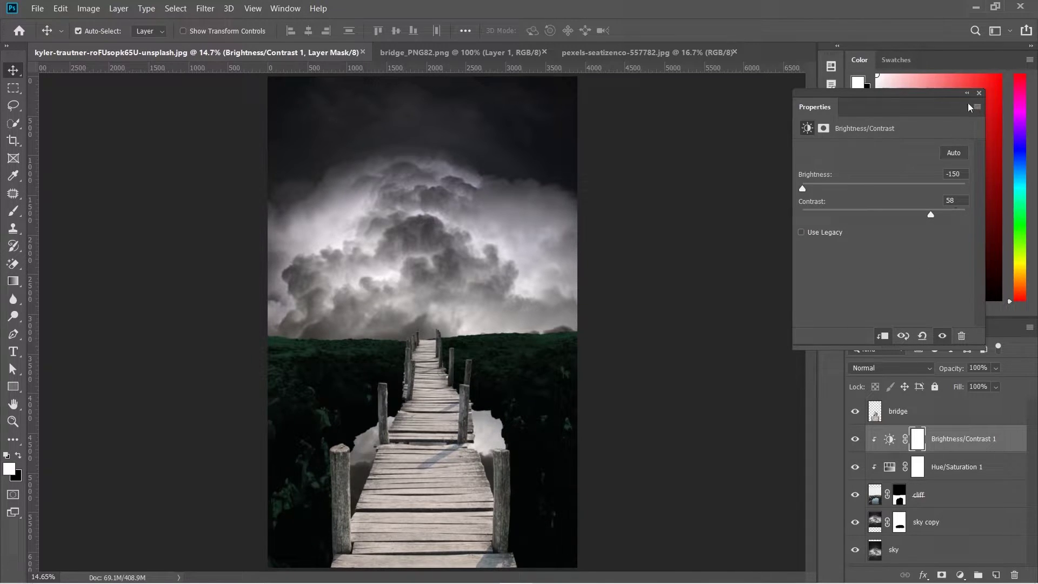
pyautogui.click(980, 94)
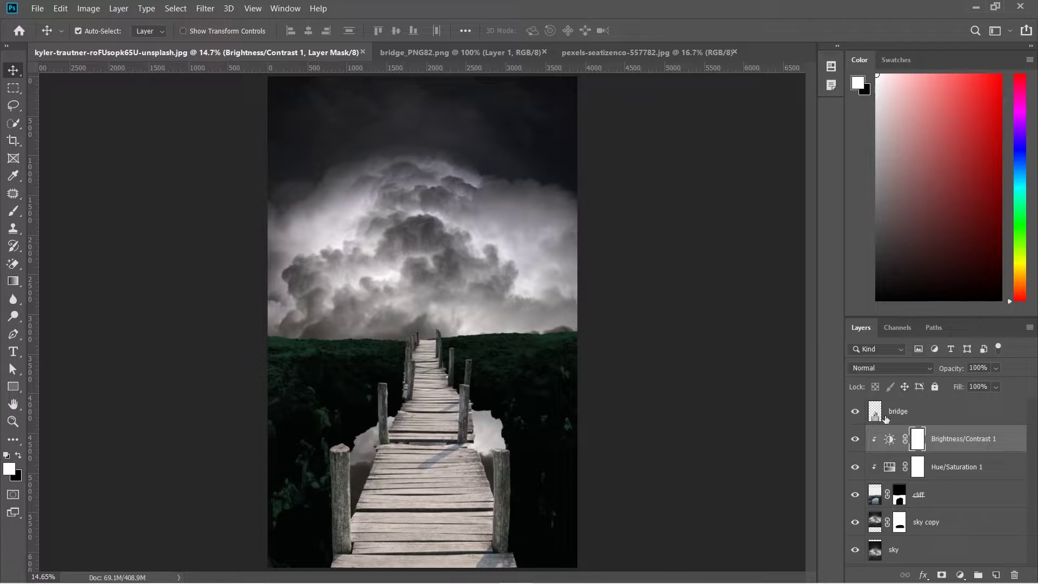
# - Copy the Hue/Saturation and Brightness/Contrast layers above the bridge and clip both to it
pyautogui.moveTo(962, 472); pyautogui.dragTo(952, 416)
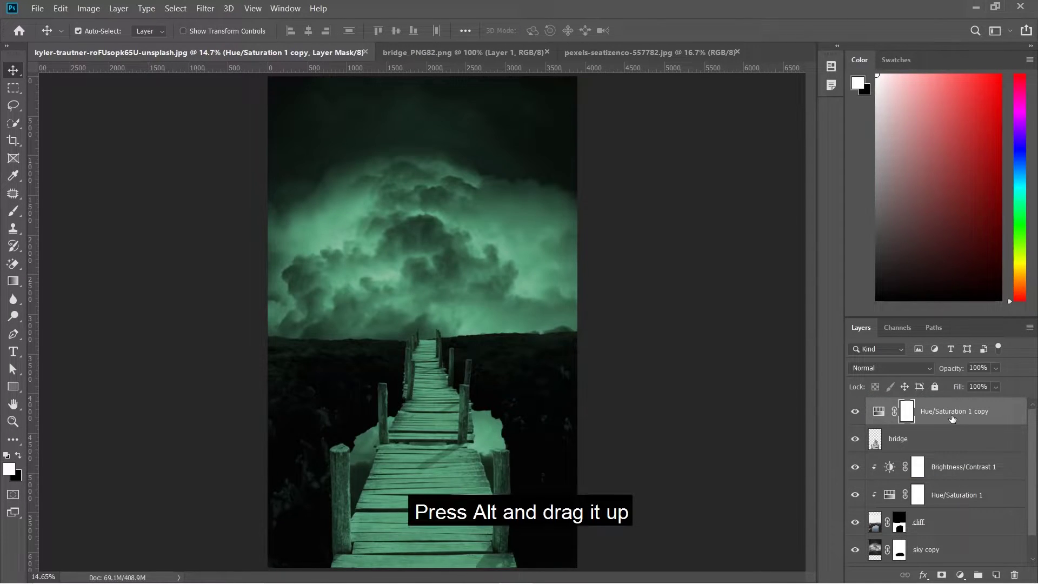
pyautogui.rightClick(952, 417)
pyautogui.click(816, 274)
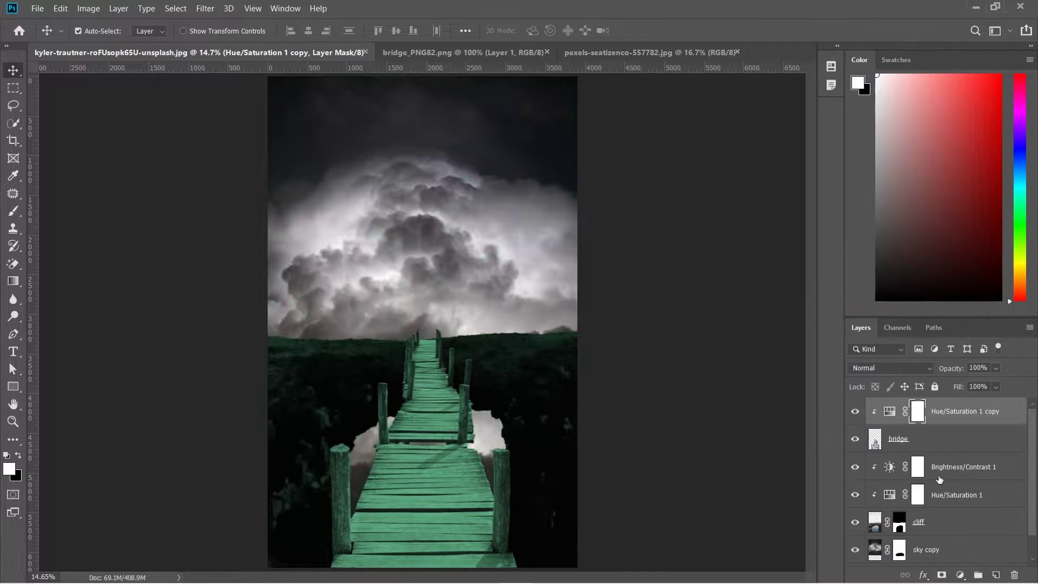
pyautogui.moveTo(948, 472); pyautogui.dragTo(950, 414)
pyautogui.rightClick(950, 414)
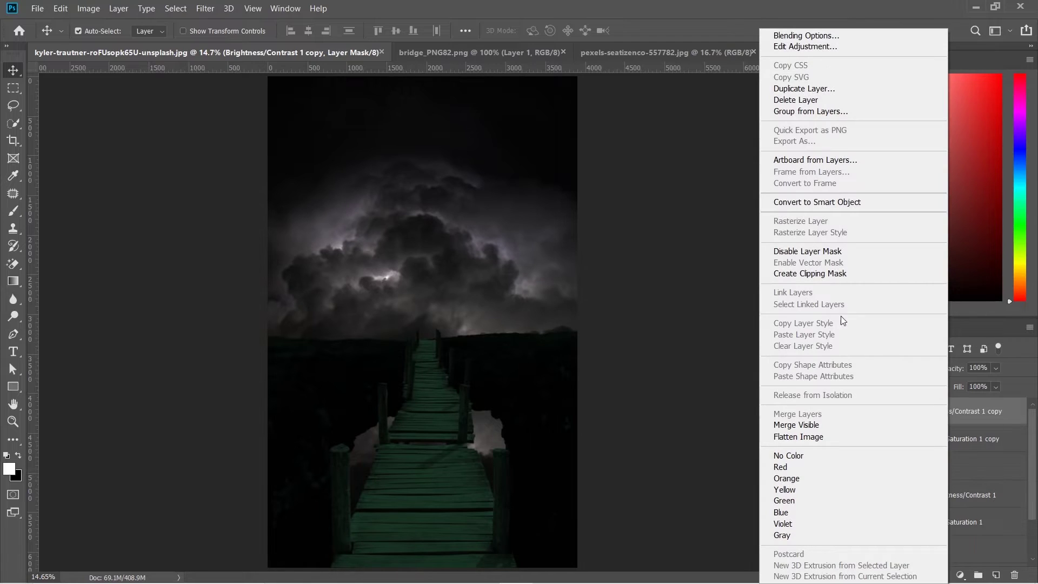
pyautogui.click(836, 274)
# - Set the bridge's Brightness/Contrast copy to brightness -136 and contrast 100
pyautogui.doubleClick(890, 412)
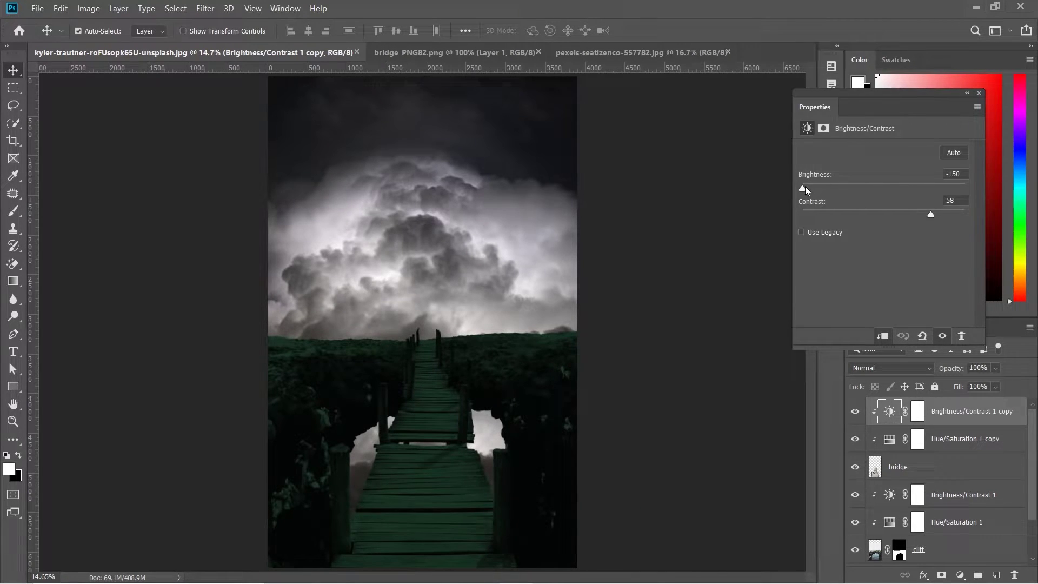
pyautogui.moveTo(805, 186); pyautogui.dragTo(811, 186)
pyautogui.moveTo(931, 216); pyautogui.dragTo(999, 217)
pyautogui.click(979, 93)
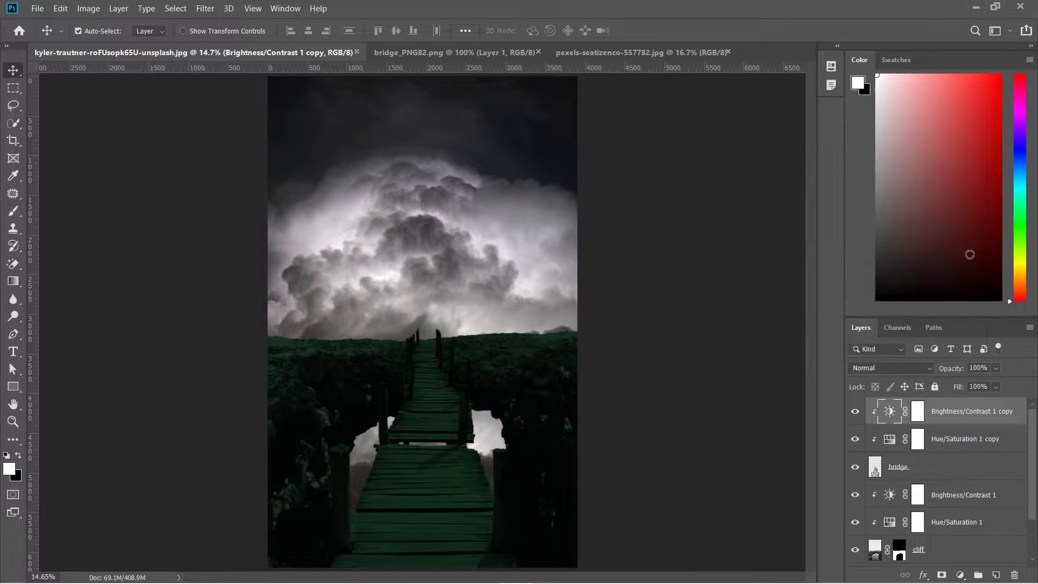
pyautogui.scroll(-2, 992, 498)
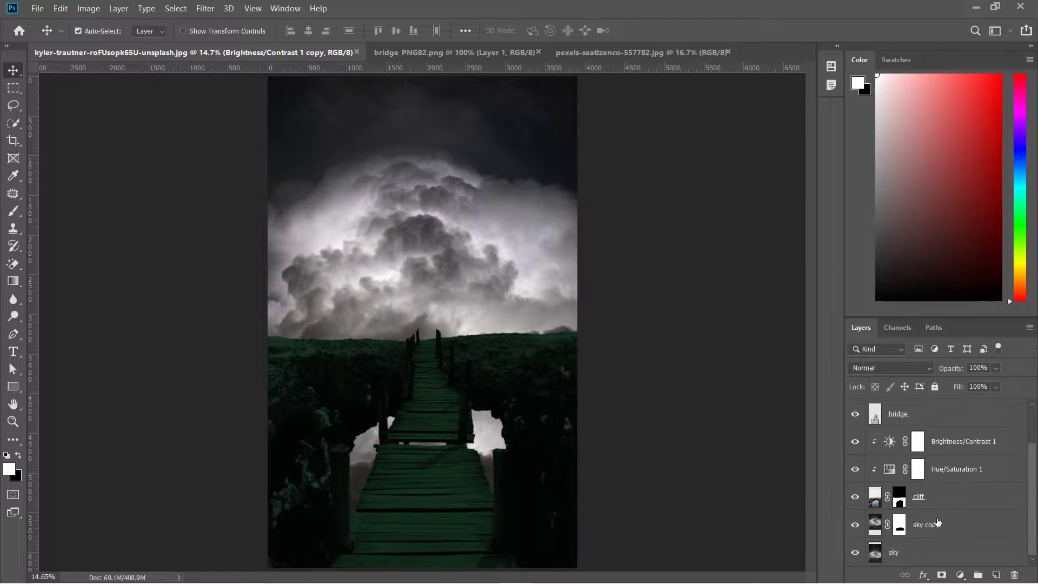
# - Copy Brightness/Contrast 1 above sky copy at brightness 20, contrast -50, then copy Hue/Saturation 1 above it
pyautogui.click(941, 530)
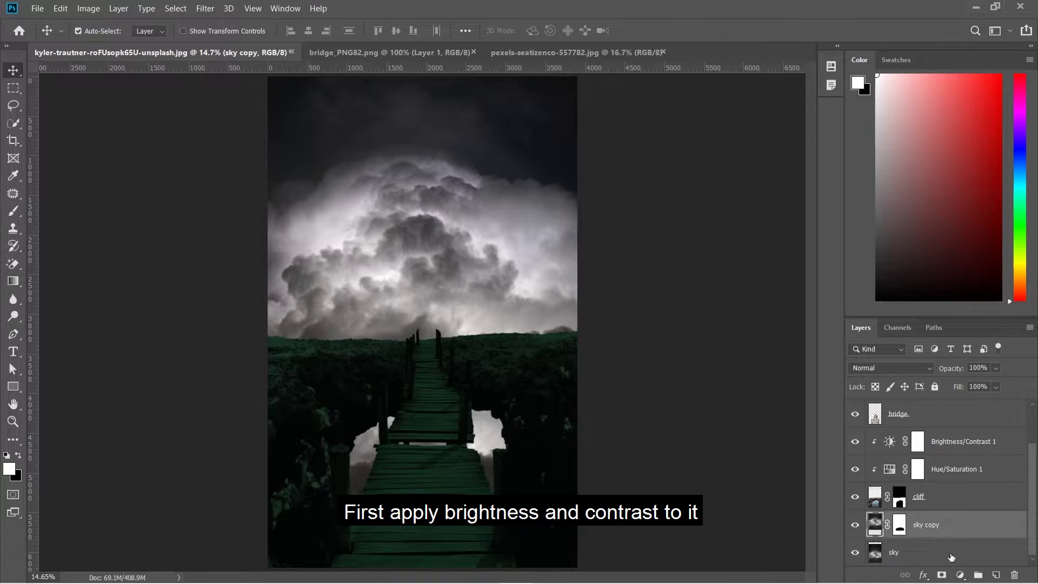
pyautogui.click(951, 441)
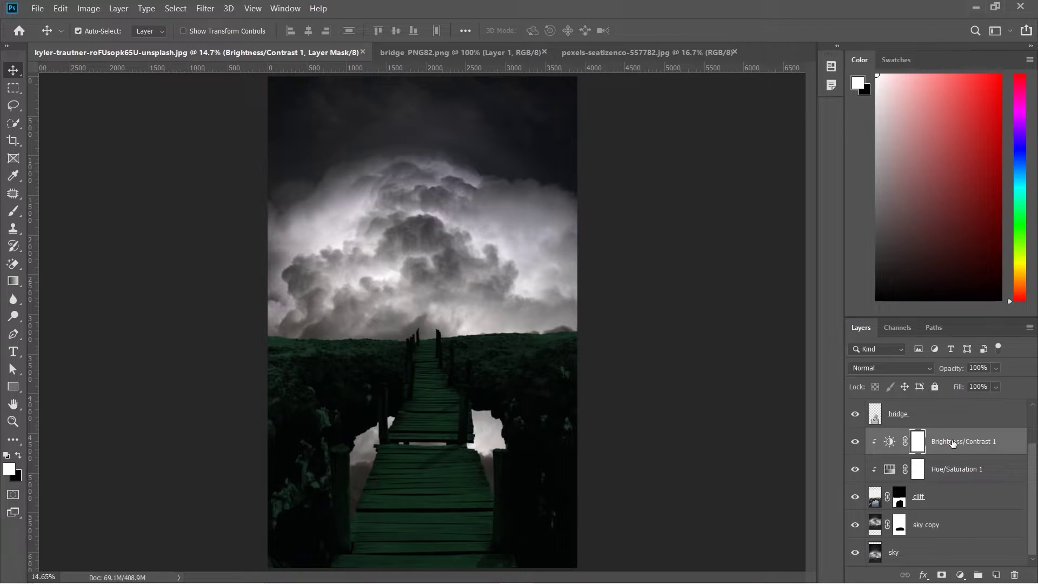
pyautogui.moveTo(953, 443); pyautogui.dragTo(950, 514)
pyautogui.scroll(-1, 879, 505)
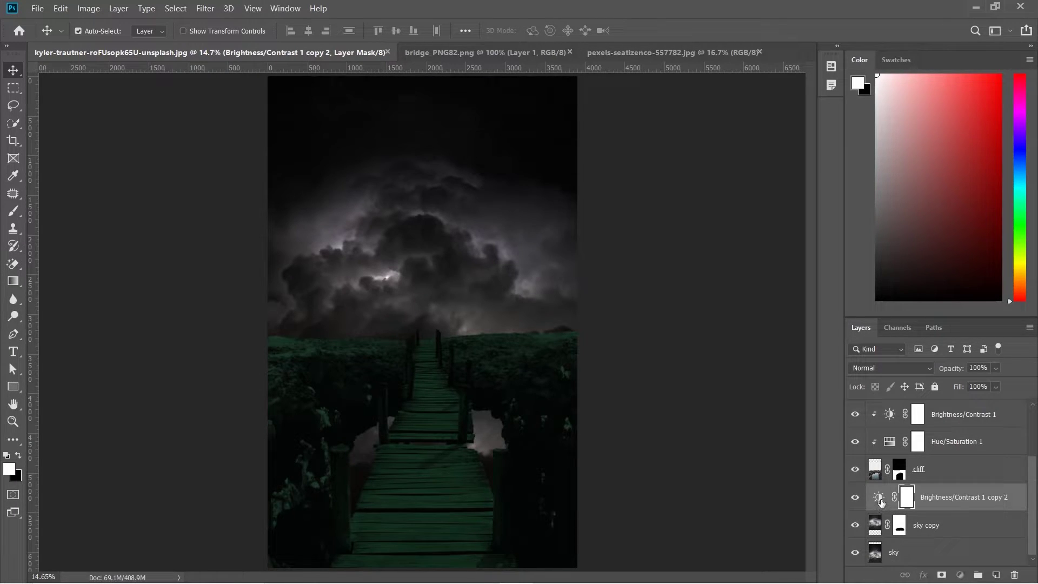
pyautogui.doubleClick(880, 498)
pyautogui.moveTo(804, 188); pyautogui.dragTo(902, 190)
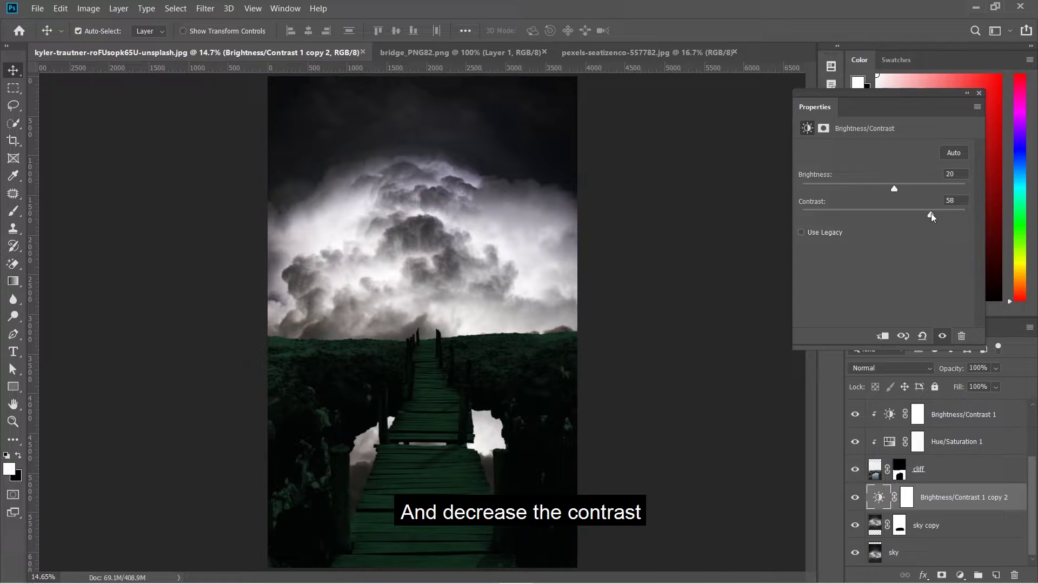
pyautogui.moveTo(931, 216); pyautogui.dragTo(777, 219)
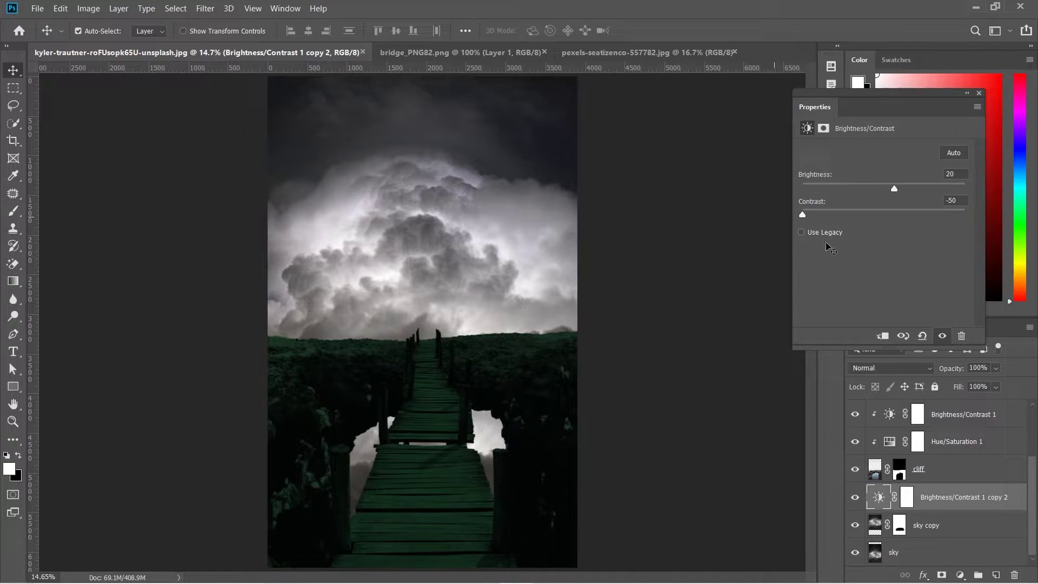
pyautogui.click(979, 94)
pyautogui.moveTo(950, 443); pyautogui.dragTo(961, 482)
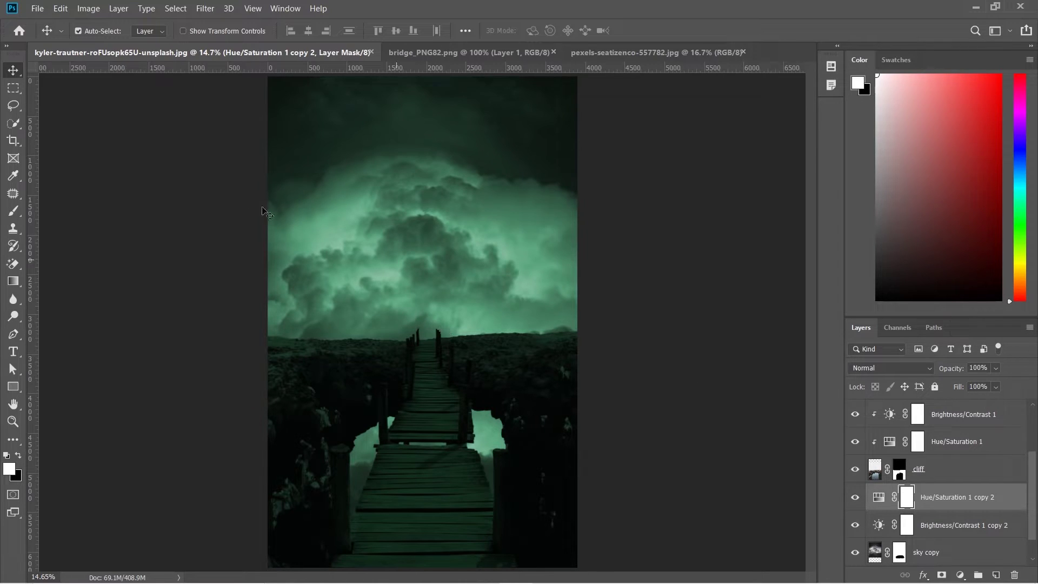
# - Open the castle image, drag it into the composite and name the layer 'castle'
pyautogui.click(38, 9)
pyautogui.click(47, 35)
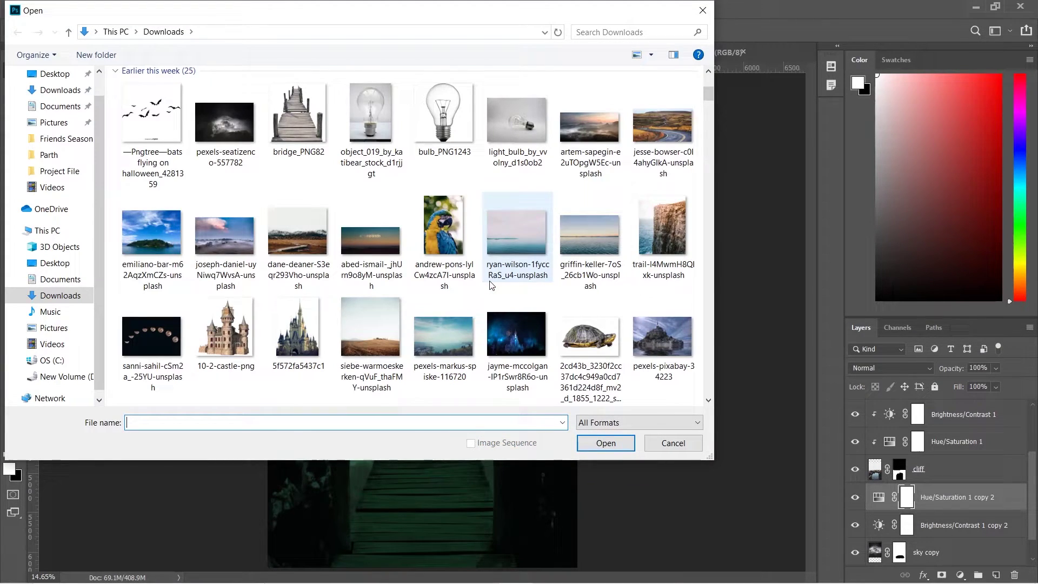
pyautogui.doubleClick(243, 324)
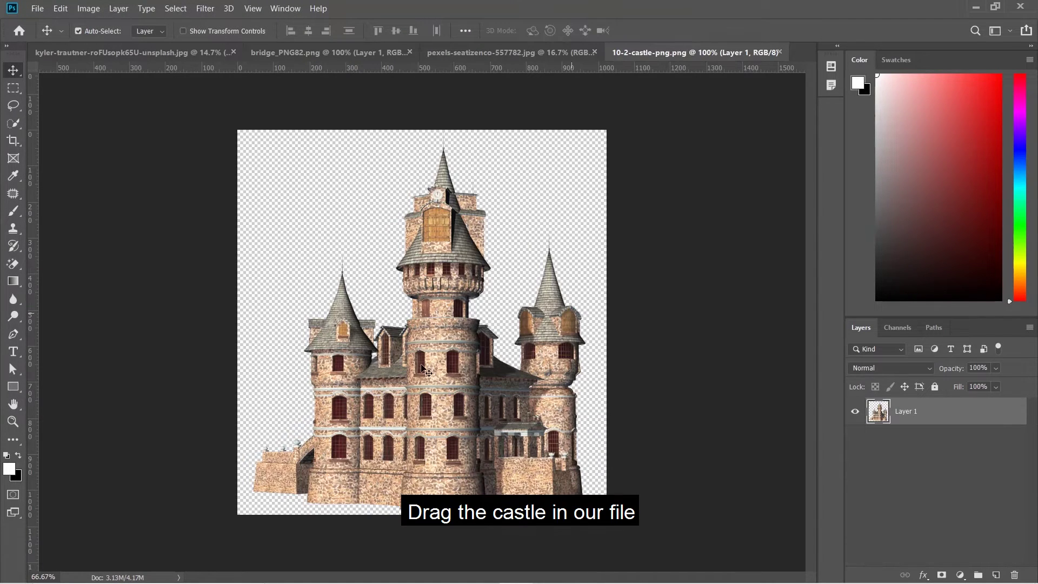
pyautogui.moveTo(275, 171); pyautogui.dragTo(435, 241)
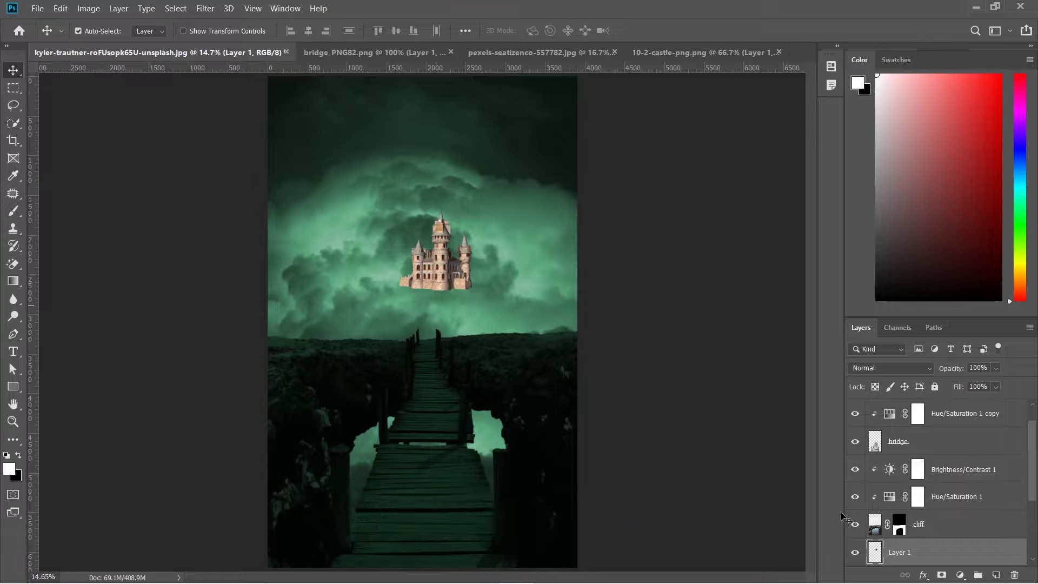
pyautogui.doubleClick(900, 552)
pyautogui.write('Ca')
pyautogui.press('Return')
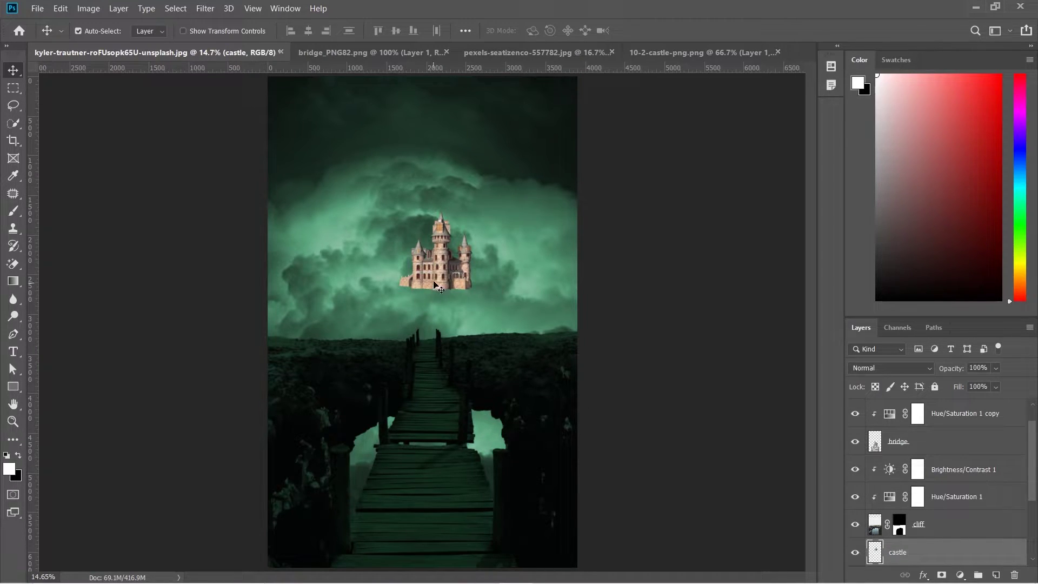
# - Scale the castle to about 316% and position it on the clifftop above the bridge
pyautogui.hotkey('ctrl', 't')
pyautogui.moveTo(472, 290); pyautogui.dragTo(607, 445)
pyautogui.moveTo(503, 272); pyautogui.dragTo(404, 155)
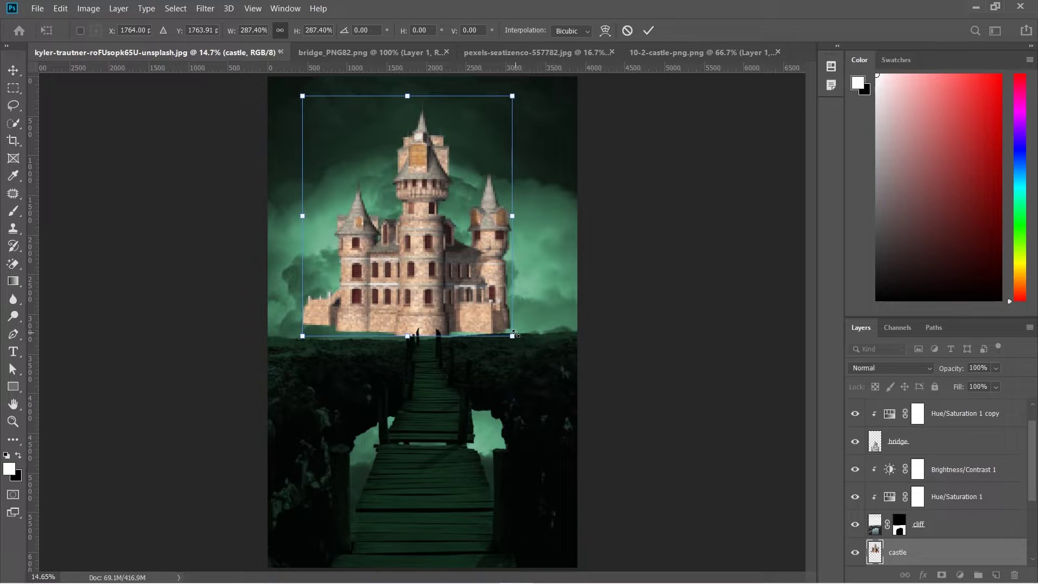
pyautogui.moveTo(514, 334); pyautogui.dragTo(533, 359)
pyautogui.moveTo(444, 267); pyautogui.dragTo(441, 265)
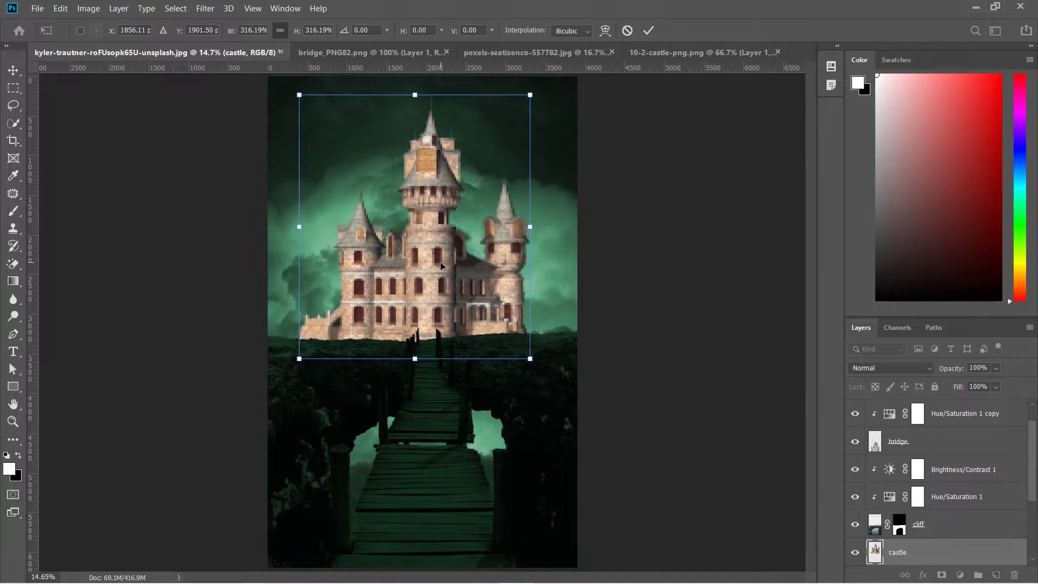
pyautogui.press('Return')
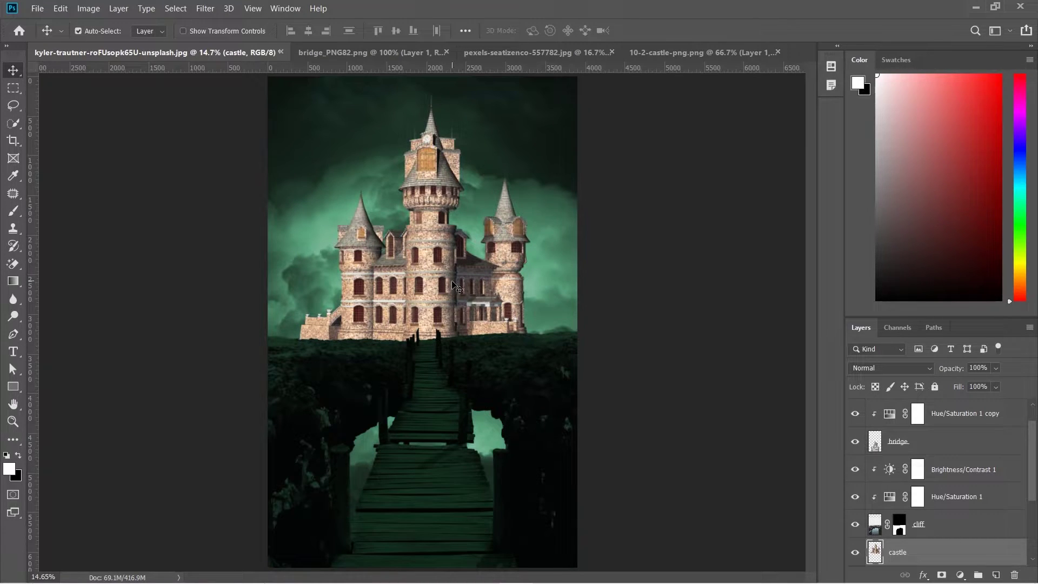
pyautogui.hotkey('shift', 'Right')
pyautogui.hotkey('shift', 'Right')
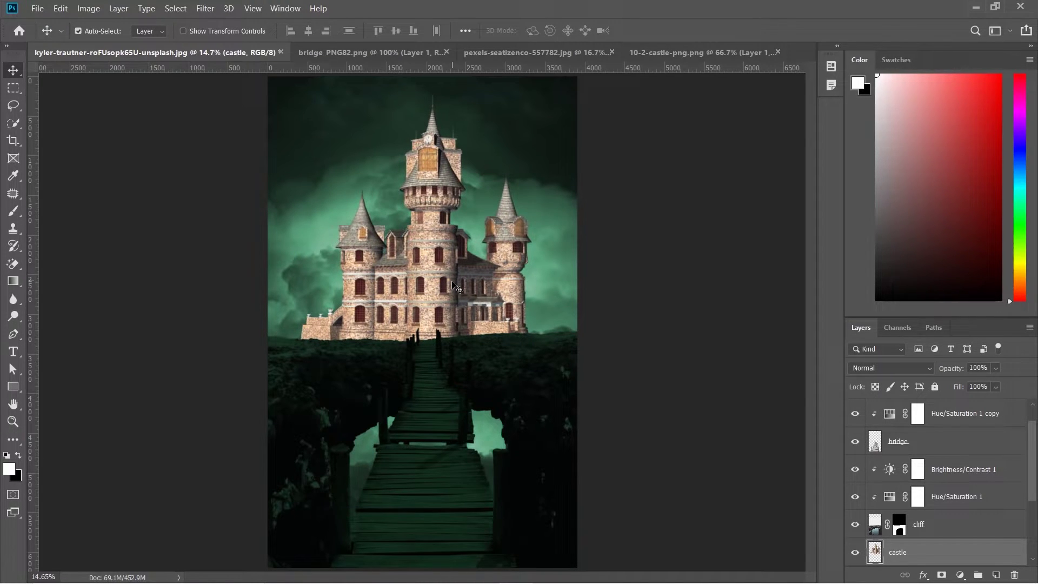
# - Set the castle layer's blend mode to Subtract
pyautogui.click(871, 368)
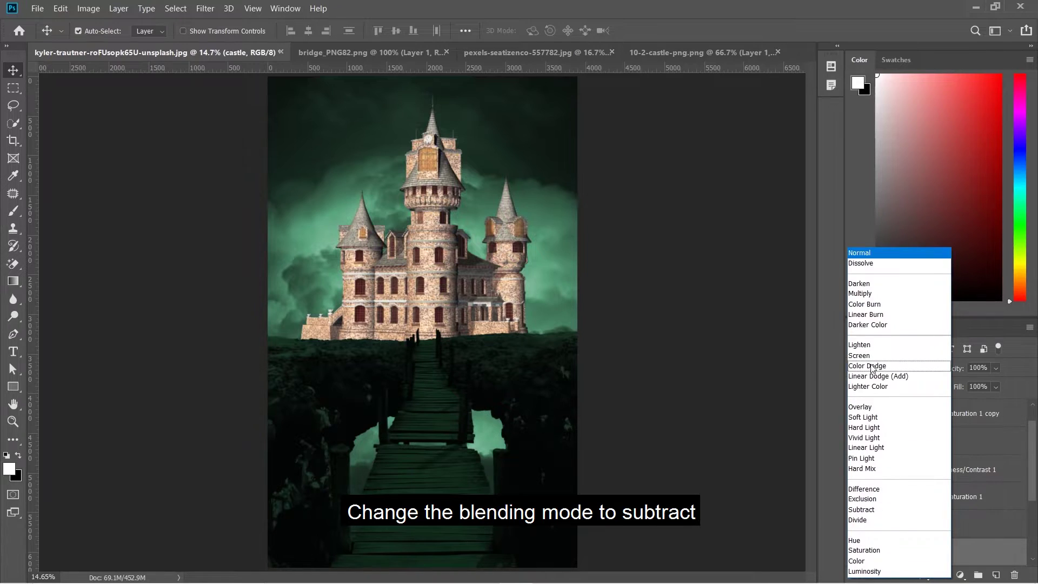
pyautogui.click(849, 512)
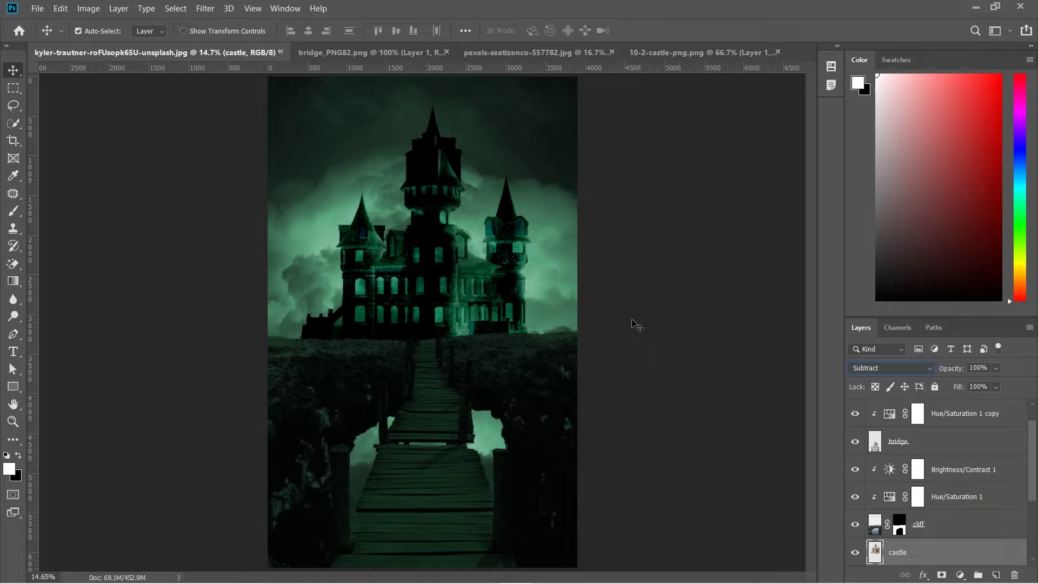
pyautogui.click(35, 9)
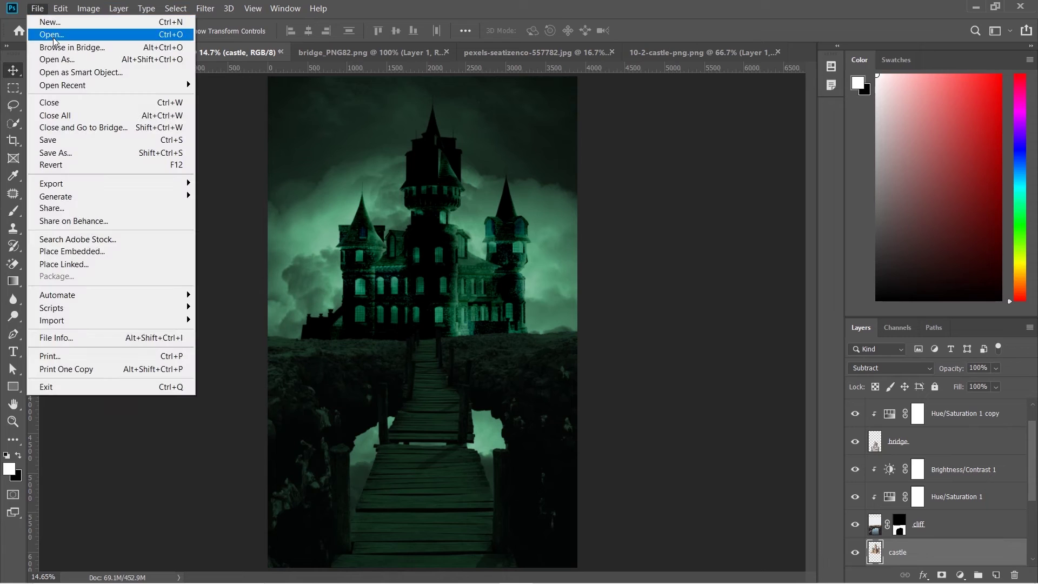
# - Open moon.jpg and erase its black background with the Magic Eraser
pyautogui.click(60, 66)
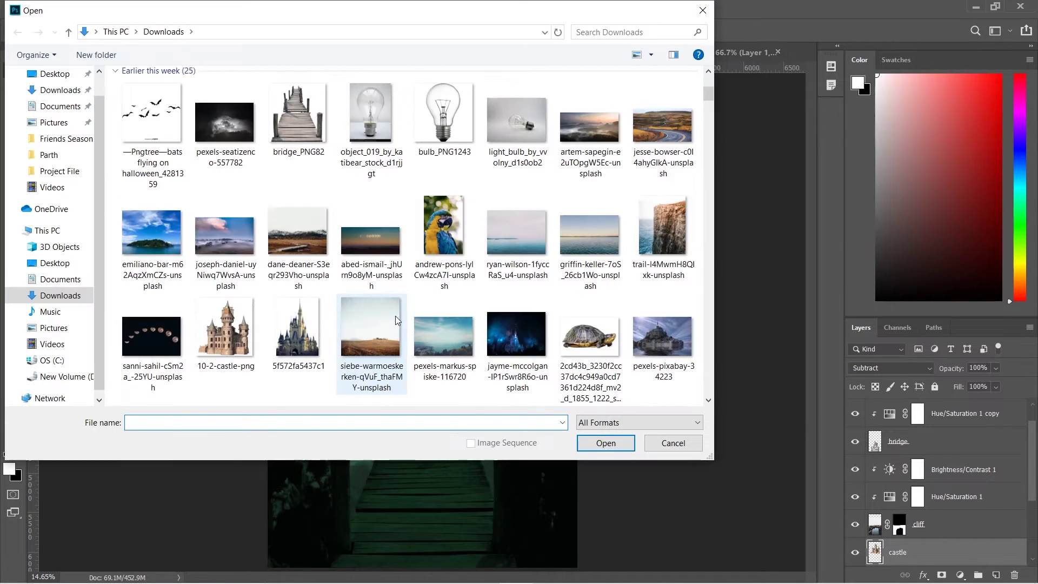
pyautogui.write('moo')
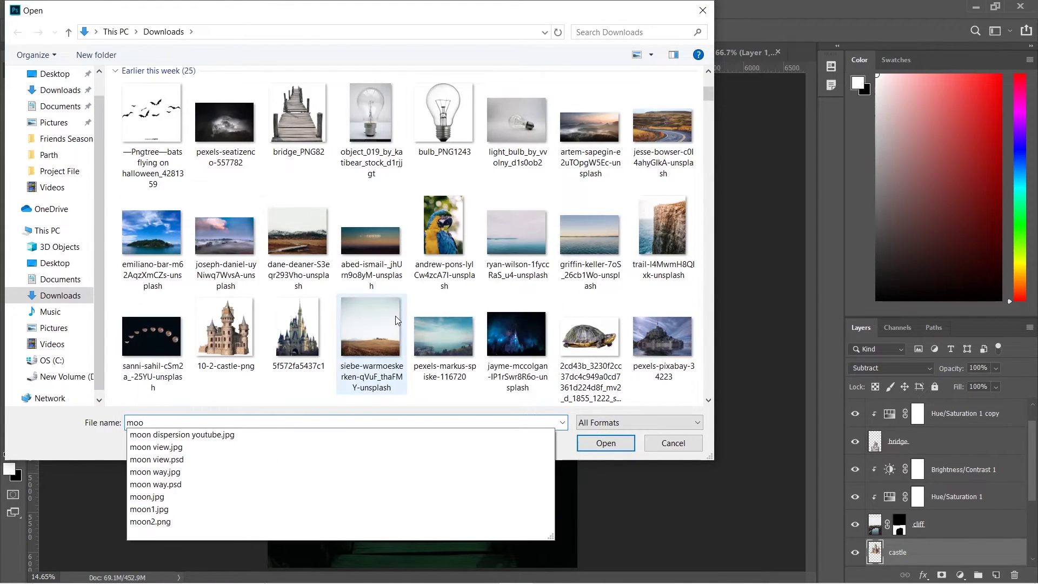
pyautogui.press('Up')
pyautogui.press('Up')
pyautogui.press('Up')
pyautogui.press('Return')
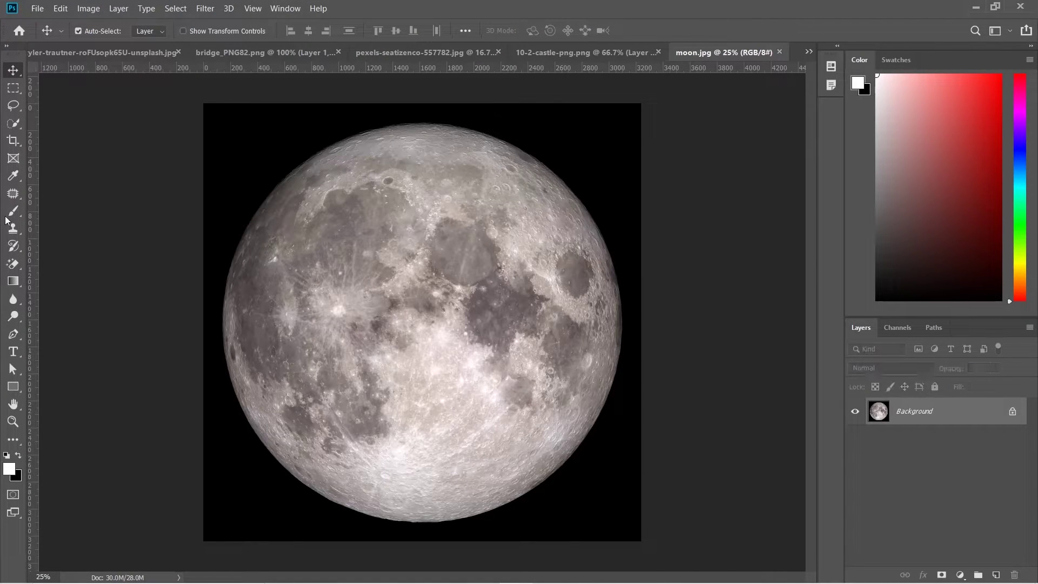
pyautogui.click(13, 264)
pyautogui.click(229, 151)
# - Move the moon into the composite, name the layer 'moon' and place it below the castle
pyautogui.press('v')
pyautogui.moveTo(386, 258)
pyautogui.mouseDown()
pyautogui.moveTo(159, 56)
pyautogui.moveTo(393, 170)
pyautogui.mouseUp()
pyautogui.moveTo(462, 195); pyautogui.dragTo(462, 196)
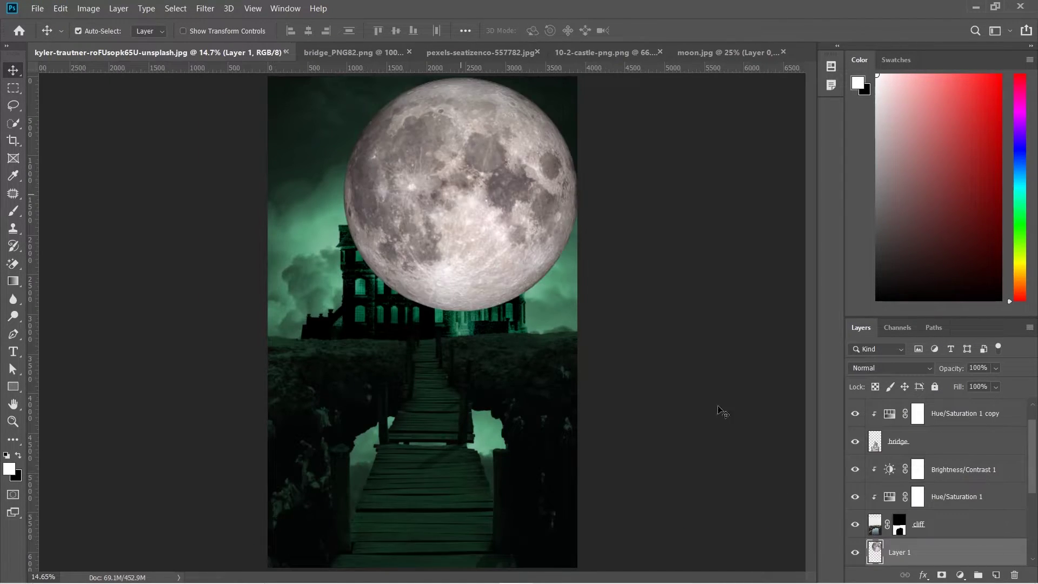
pyautogui.scroll(-2, 968, 541)
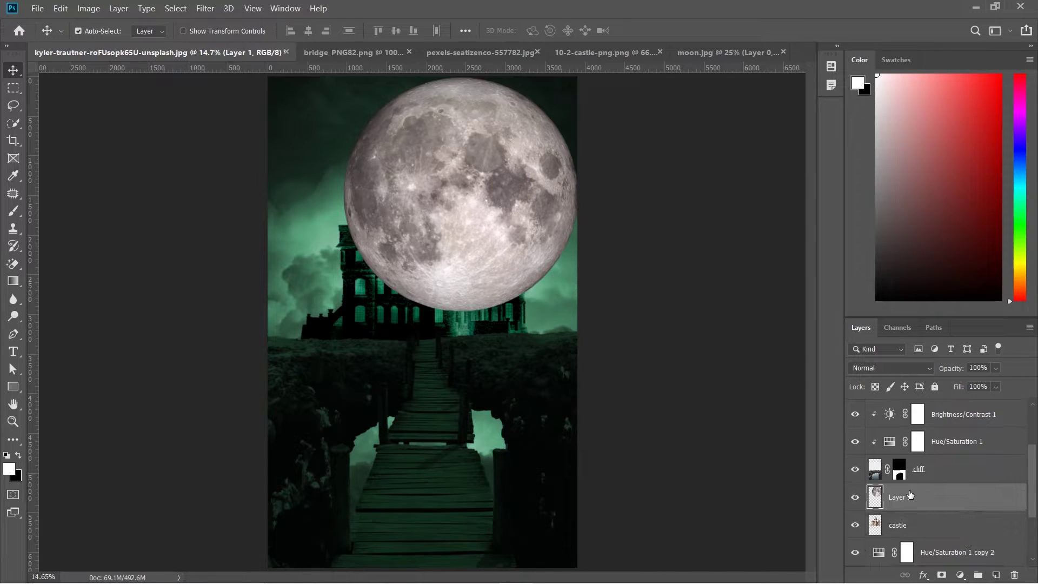
pyautogui.doubleClick(900, 498)
pyautogui.write('moon')
pyautogui.press('Return')
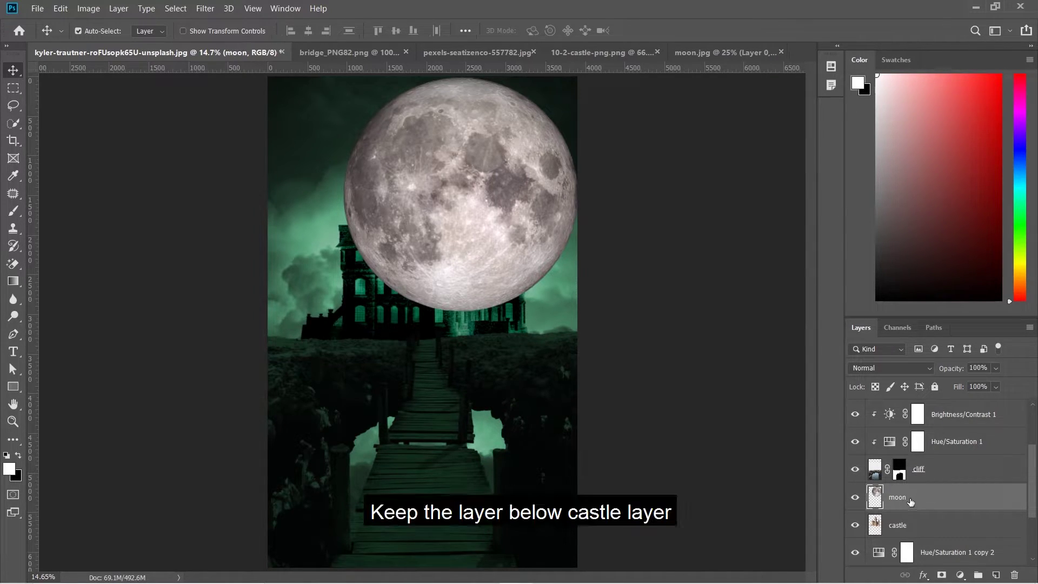
pyautogui.moveTo(912, 502); pyautogui.dragTo(912, 536)
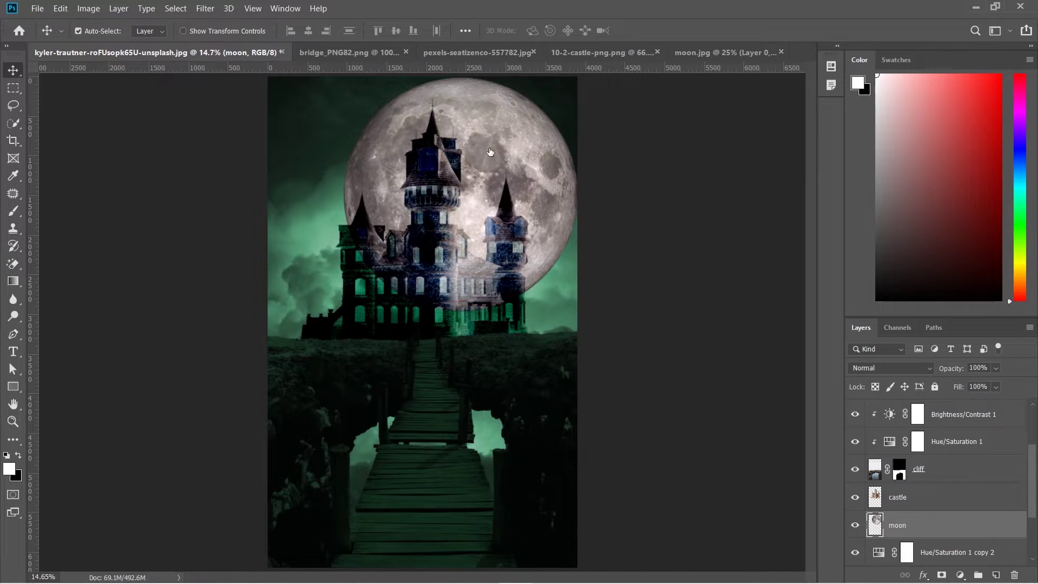
# - Rotate the moon about -142°, scale it to about 66% and centre it behind the castle towers
pyautogui.hotkey('ctrl', 't')
pyautogui.moveTo(592, 340); pyautogui.dragTo(443, 162)
pyautogui.moveTo(625, 173); pyautogui.dragTo(537, 184)
pyautogui.moveTo(395, 182); pyautogui.dragTo(444, 189)
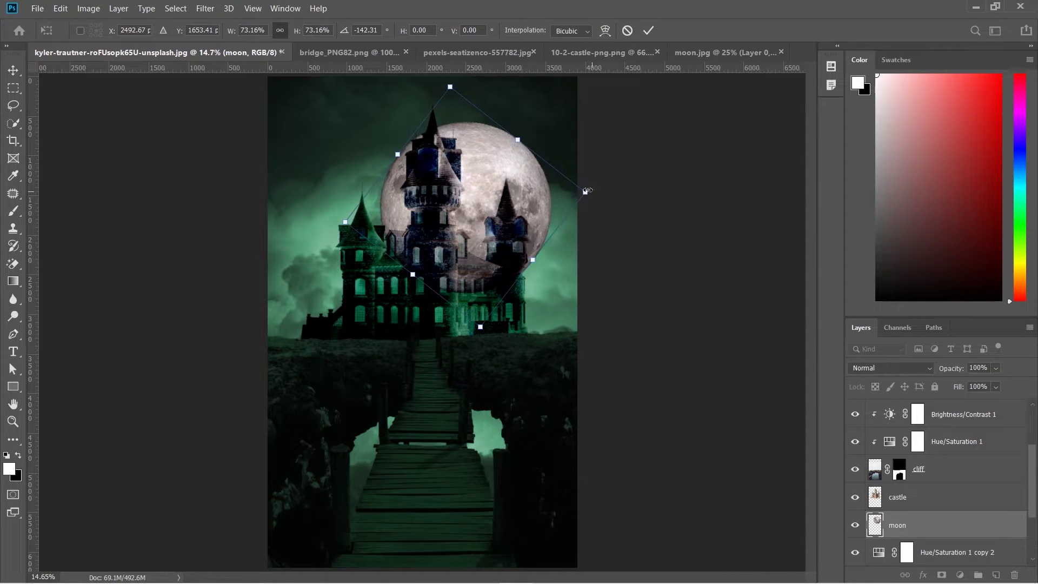
pyautogui.moveTo(587, 191); pyautogui.dragTo(551, 196)
pyautogui.moveTo(472, 180); pyautogui.dragTo(485, 159)
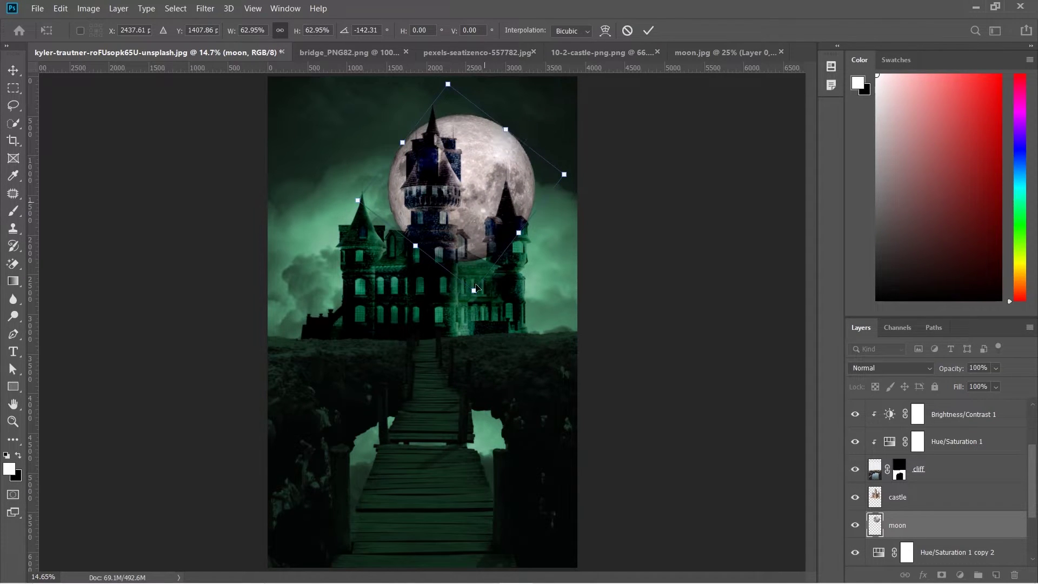
pyautogui.moveTo(472, 292); pyautogui.dragTo(478, 301)
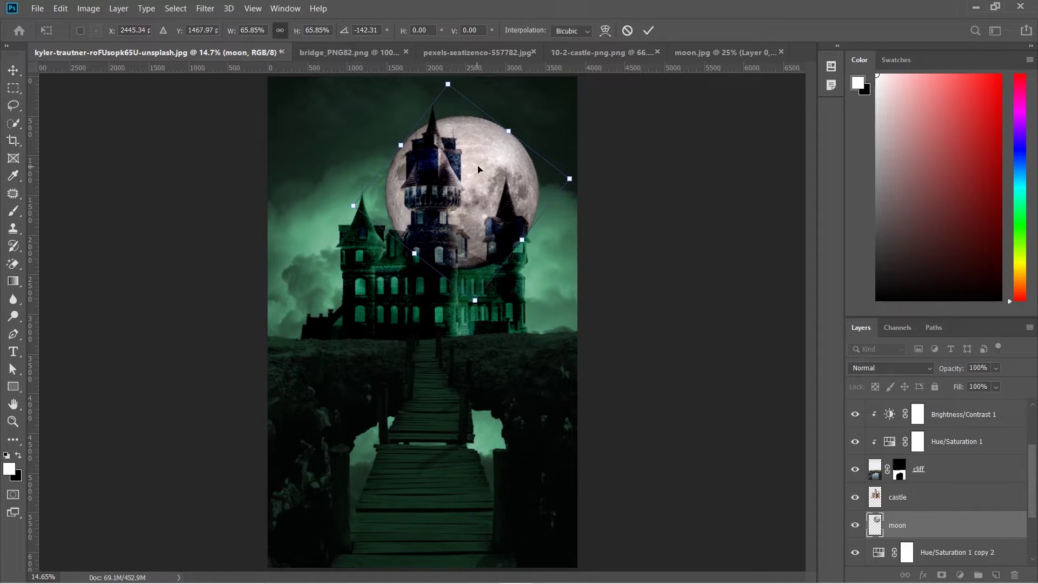
pyautogui.moveTo(480, 168); pyautogui.dragTo(478, 174)
pyautogui.press('Return')
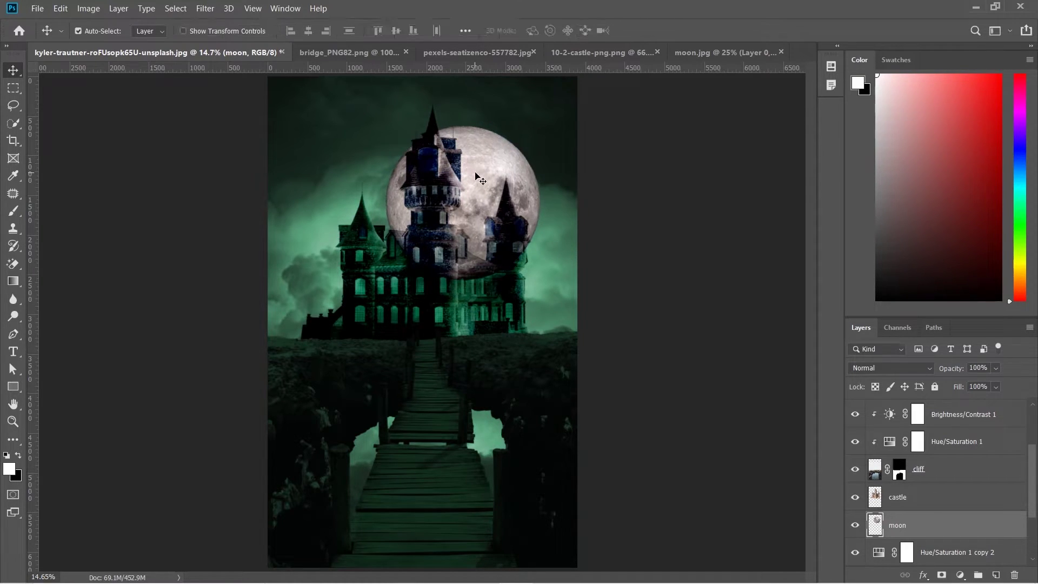
# - Select the castle's pixels, invert the selection and add it as a layer mask on the moon
pyautogui.rightClick(871, 494)
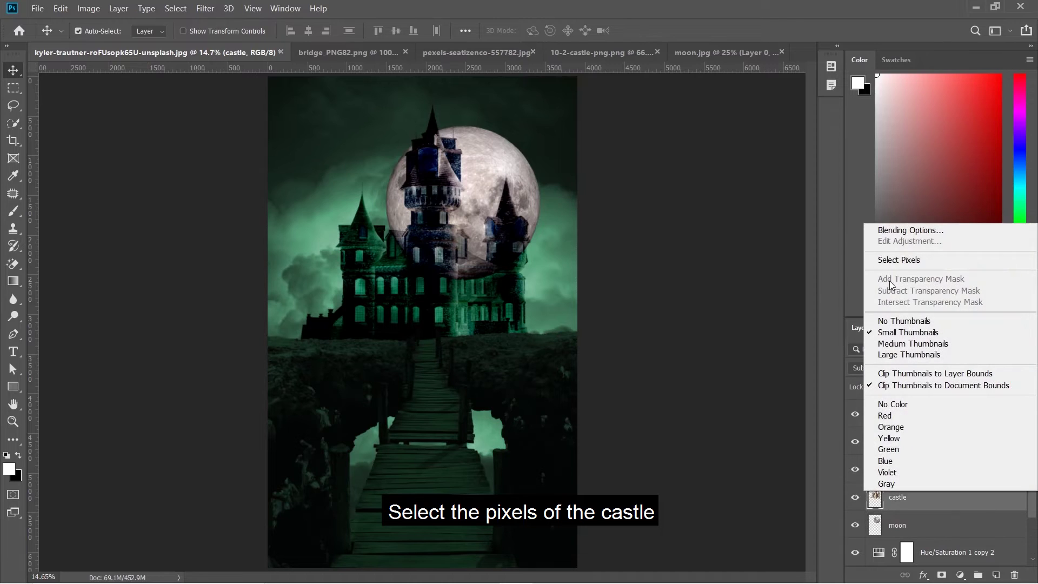
pyautogui.click(898, 258)
pyautogui.click(176, 8)
pyautogui.click(184, 59)
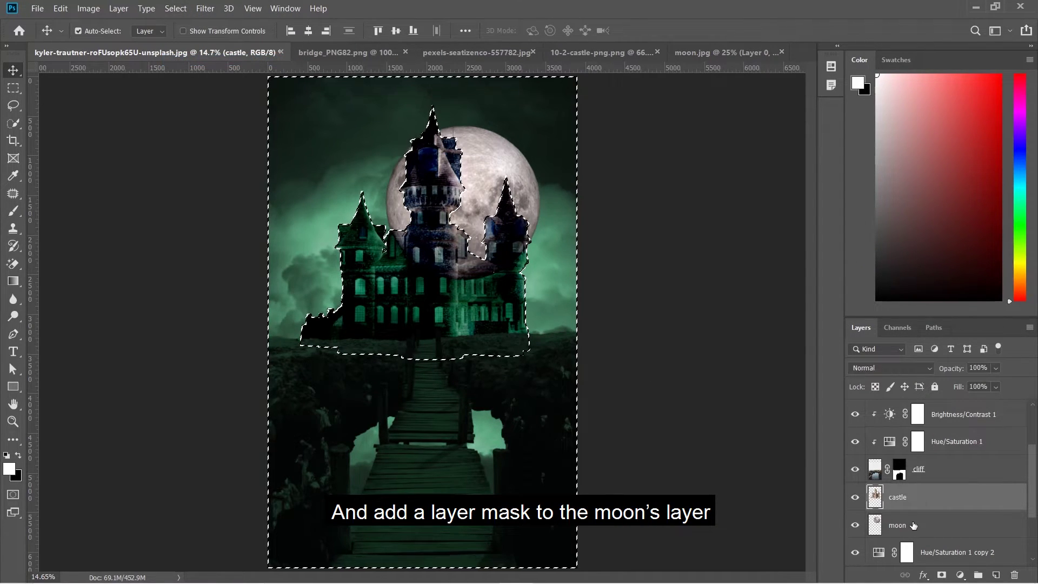
pyautogui.click(898, 525)
pyautogui.click(942, 576)
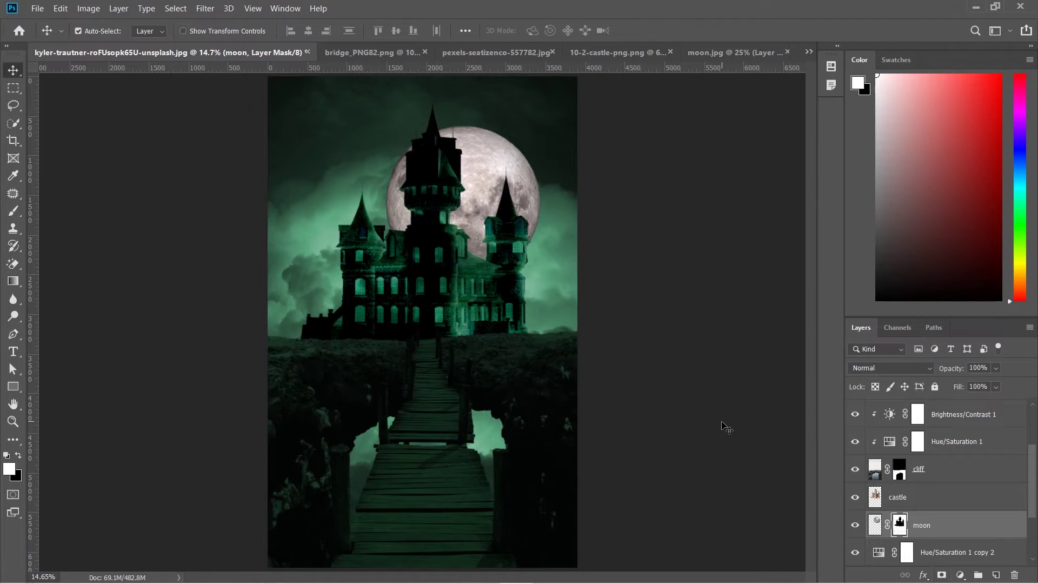
pyautogui.click(924, 576)
# - Add a white Color Overlay and an Outer Glow of size 100 px at 50% opacity to the moon
pyautogui.click(942, 521)
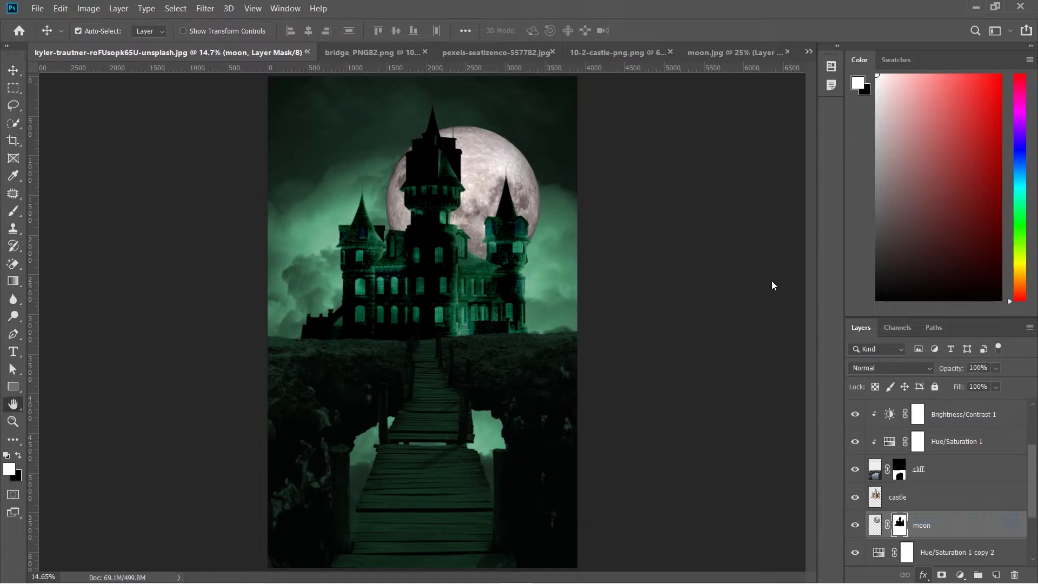
pyautogui.click(829, 212)
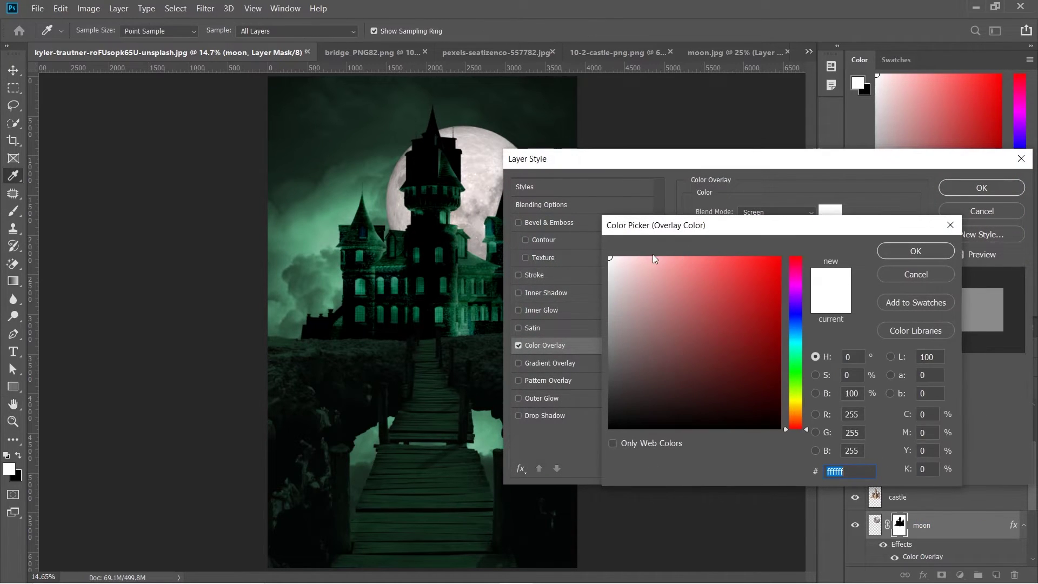
pyautogui.click(915, 251)
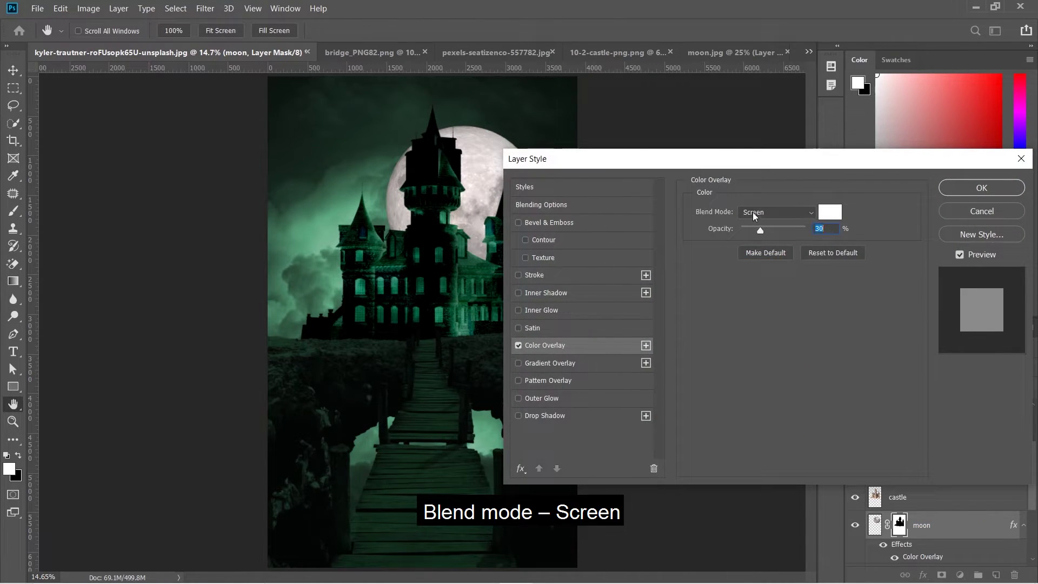
pyautogui.click(518, 399)
pyautogui.click(527, 399)
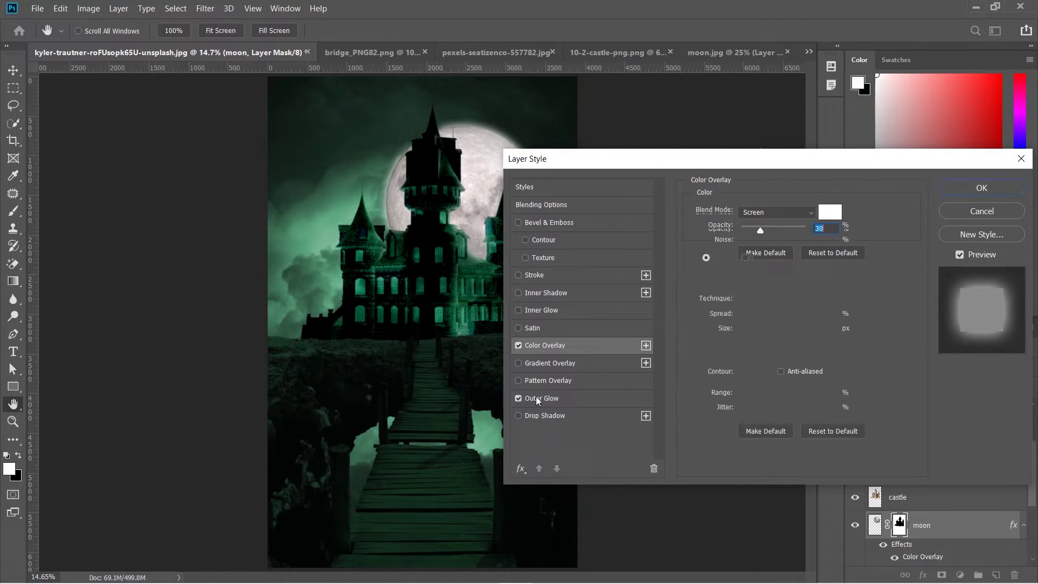
pyautogui.click(817, 328)
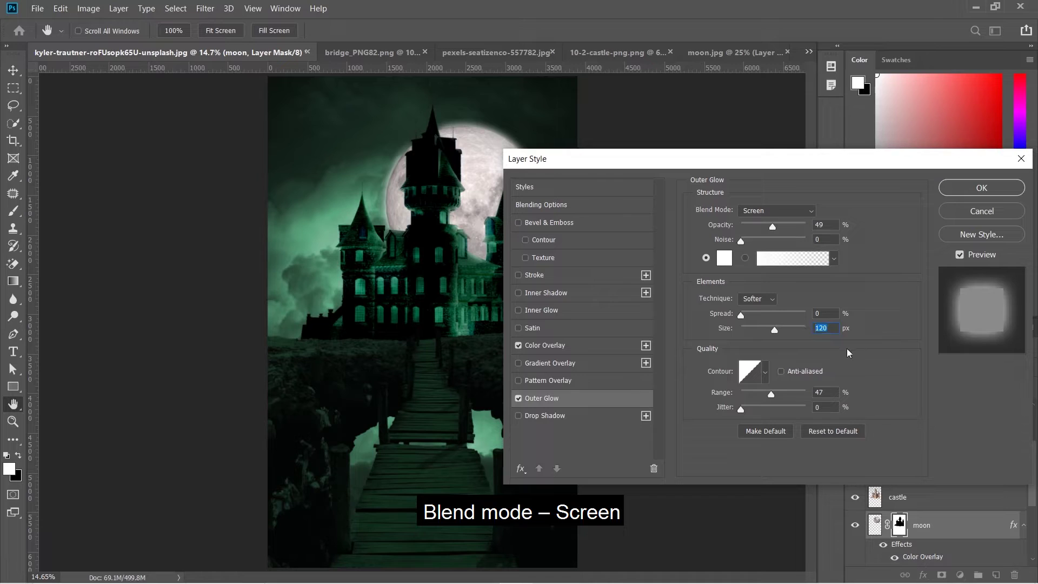
pyautogui.write('100')
pyautogui.click(833, 226)
pyautogui.write('50')
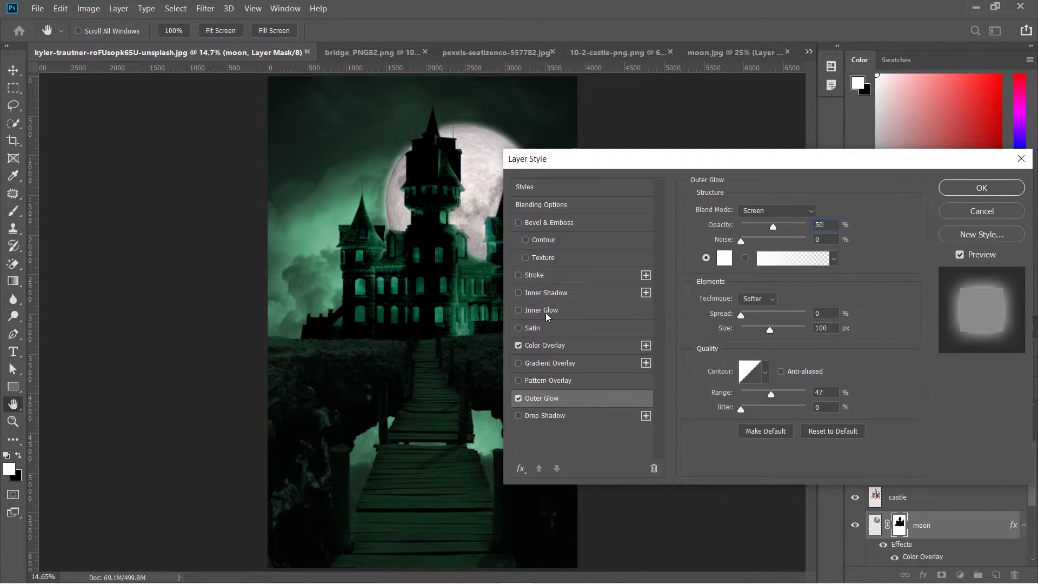
# - Set the moon's Inner Glow to size 100 px and 50% opacity, then apply the style
pyautogui.click(544, 311)
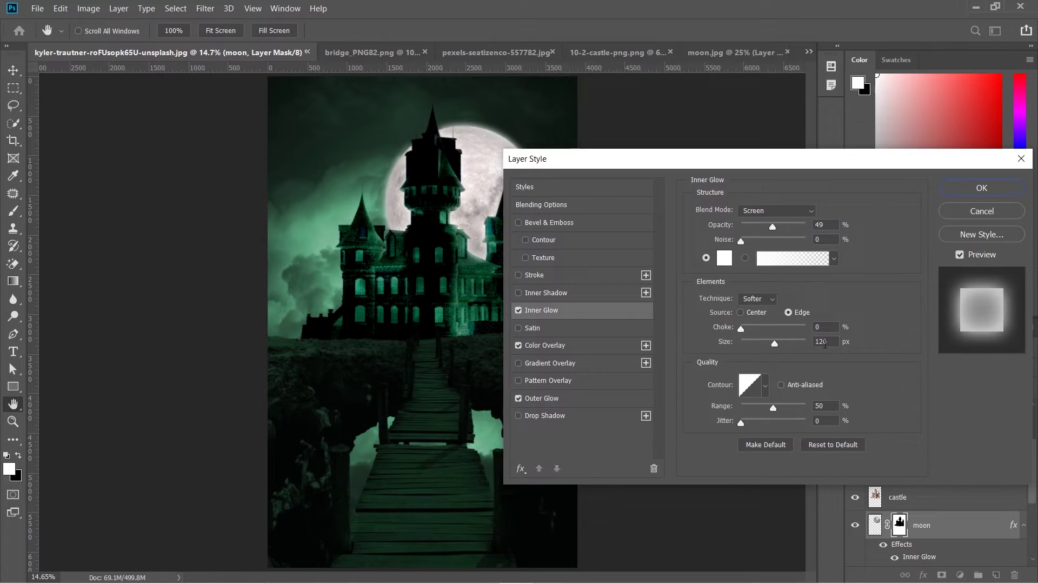
pyautogui.click(814, 342)
pyautogui.write('100')
pyautogui.click(822, 225)
pyautogui.write('50')
pyautogui.click(956, 191)
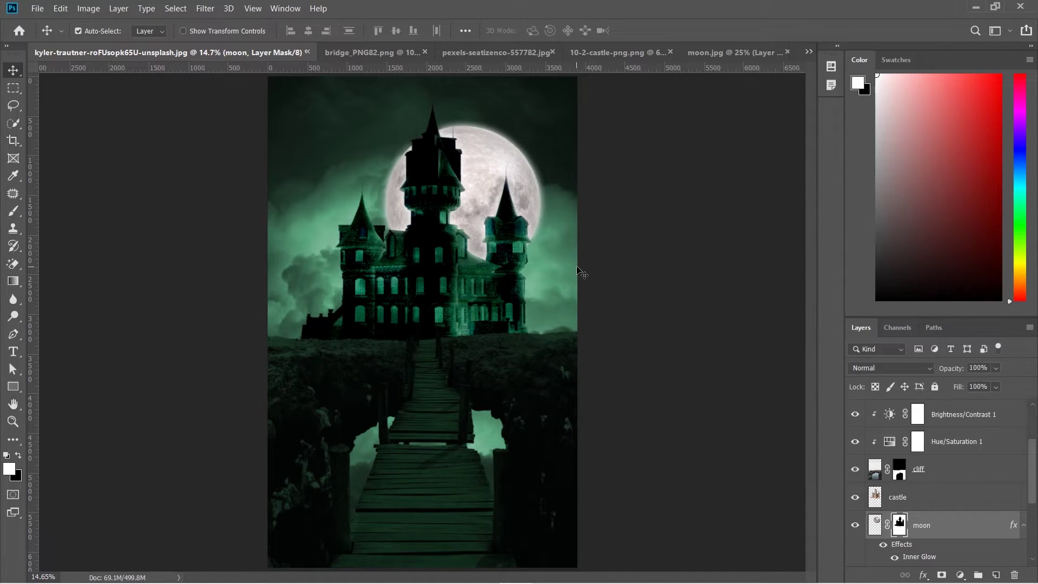
# - Open the bats PNG, close the bridge document, and move the selected bats into the composite
pyautogui.click(36, 8)
pyautogui.click(52, 34)
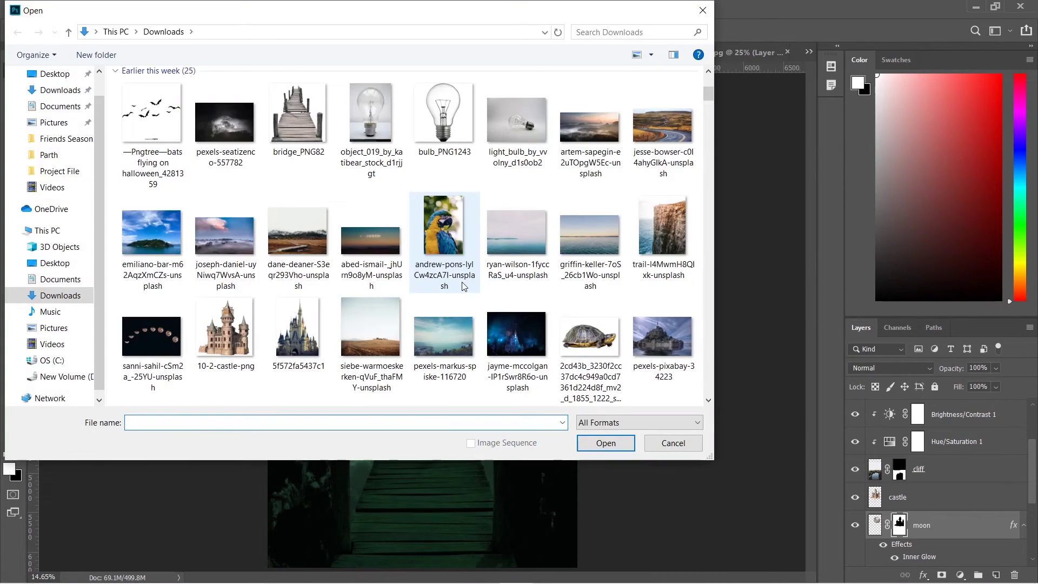
pyautogui.doubleClick(157, 142)
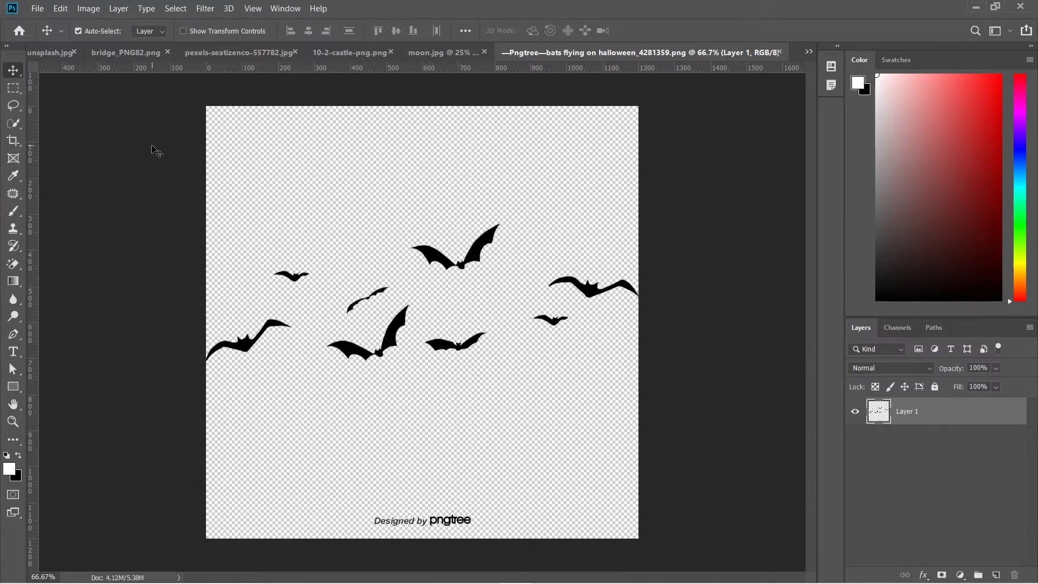
pyautogui.click(168, 52)
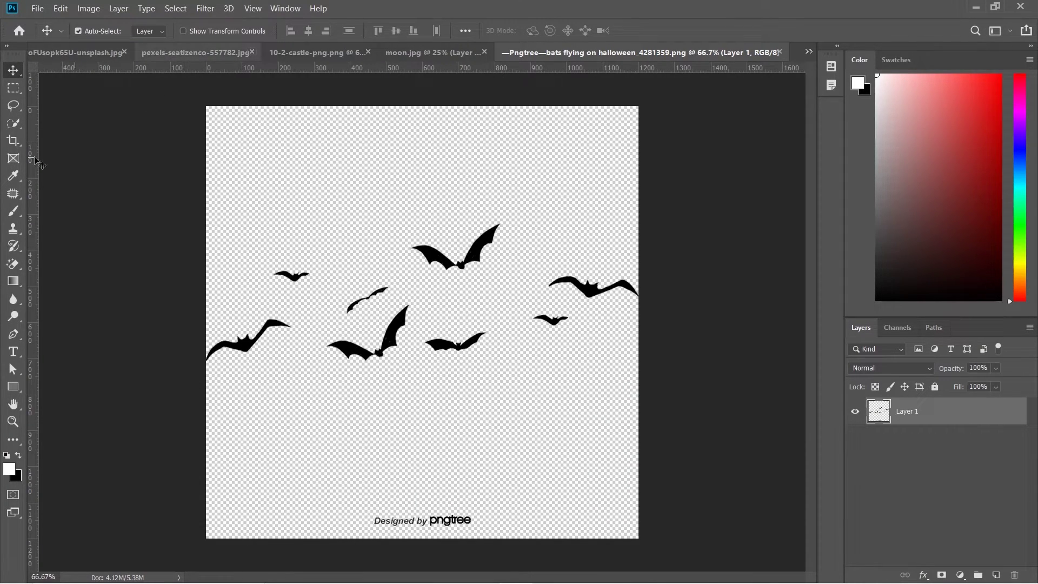
pyautogui.click(14, 89)
pyautogui.moveTo(190, 158); pyautogui.dragTo(697, 453)
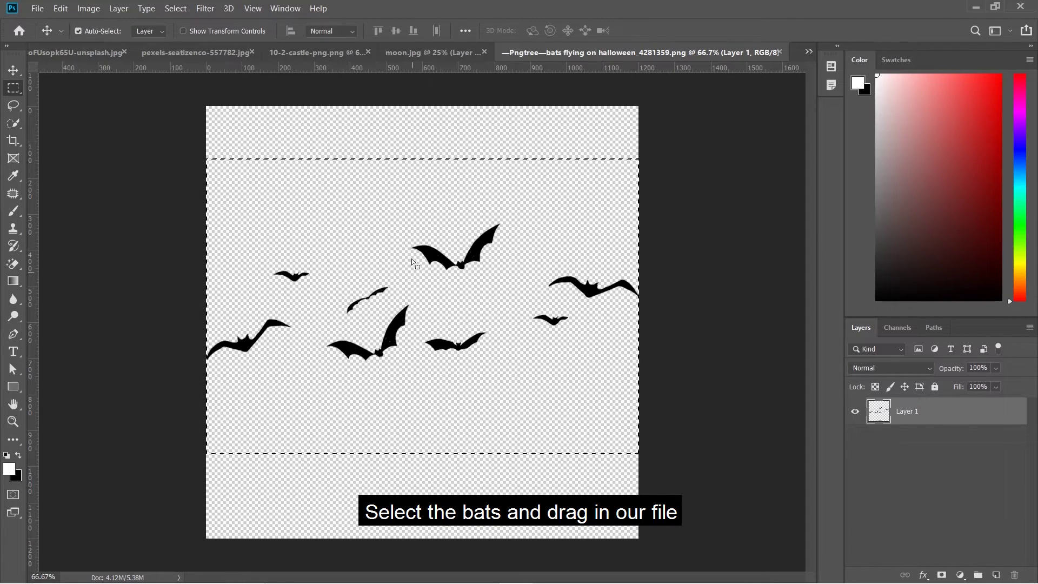
pyautogui.press('v')
pyautogui.moveTo(424, 254); pyautogui.dragTo(346, 223)
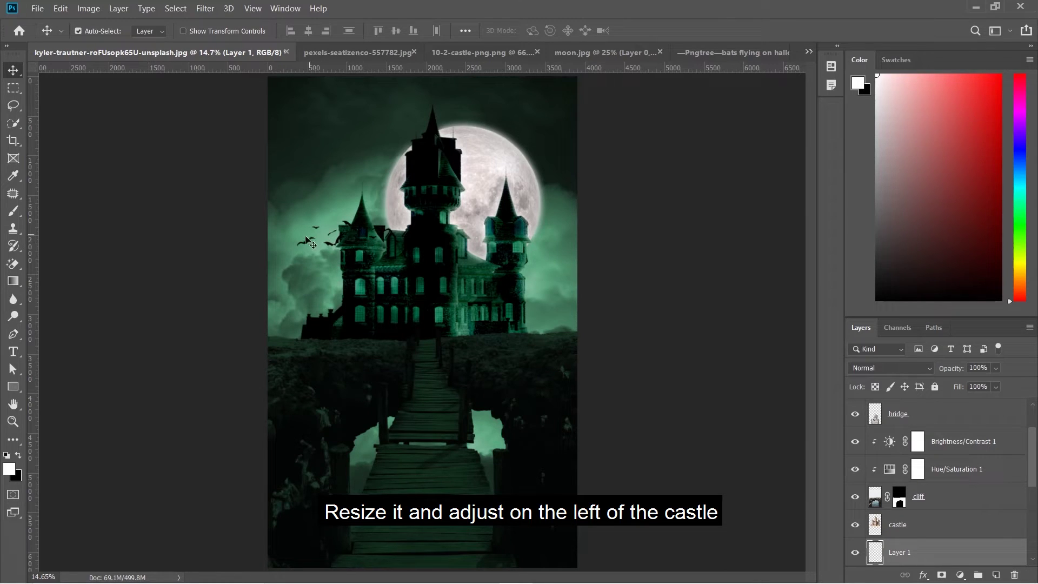
# - Scale the bats to about 74% and place them beside the castle's left spire
pyautogui.hotkey('ctrl', 't')
pyautogui.moveTo(305, 239); pyautogui.dragTo(304, 231)
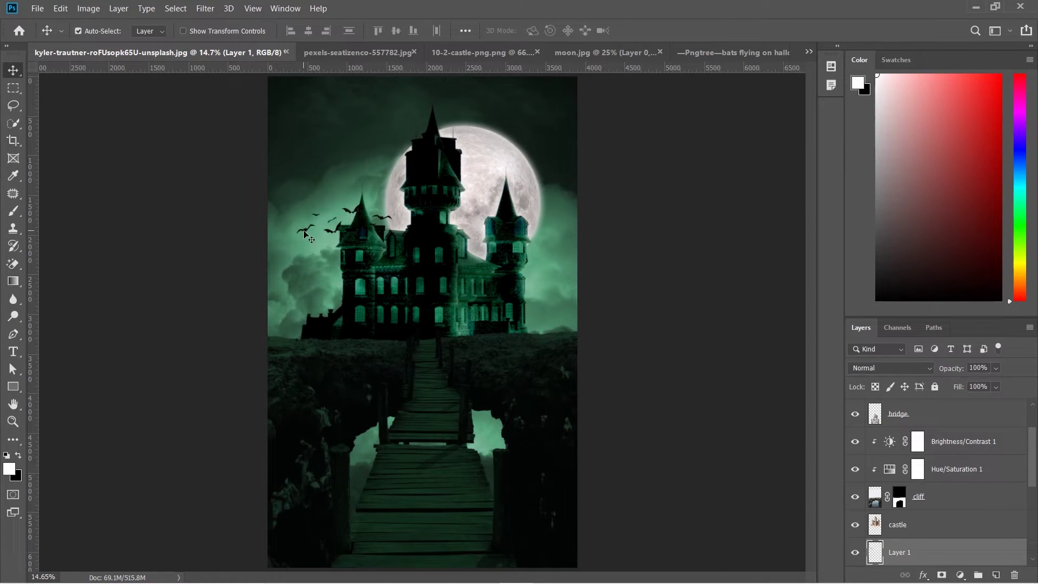
pyautogui.hotkey('ctrl', 't')
pyautogui.moveTo(393, 205); pyautogui.dragTo(370, 213)
pyautogui.press('Return')
# - Rename the bats layer to 'bats'
pyautogui.doubleClick(898, 551)
pyautogui.write('bats')
pyautogui.press('Return')
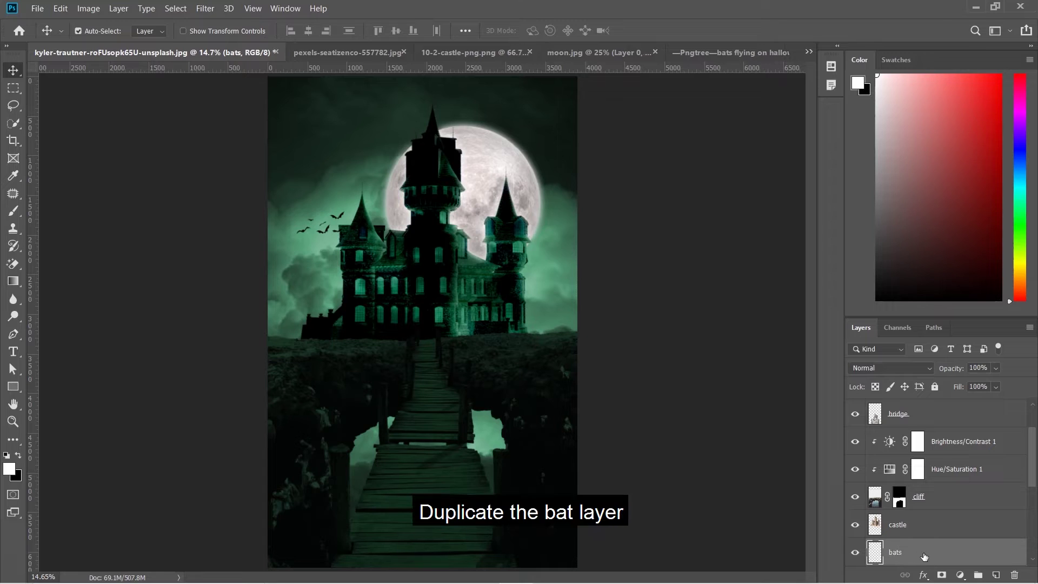
# - Duplicate the bats and place the copy across the moon, right of the central tower
pyautogui.hotkey('ctrl', 'j')
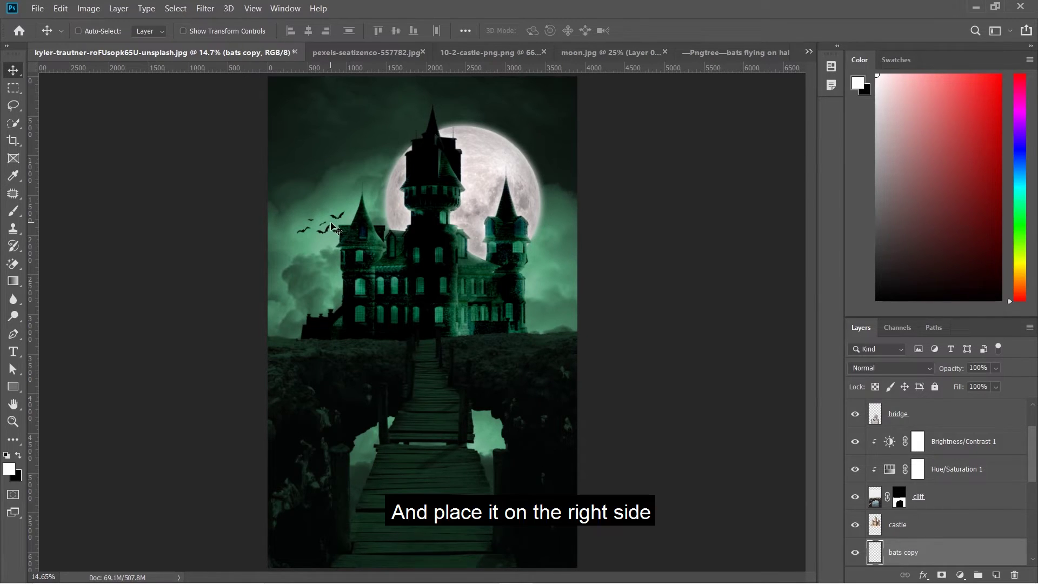
pyautogui.hotkey('ctrl', 't')
pyautogui.moveTo(331, 221); pyautogui.dragTo(545, 171)
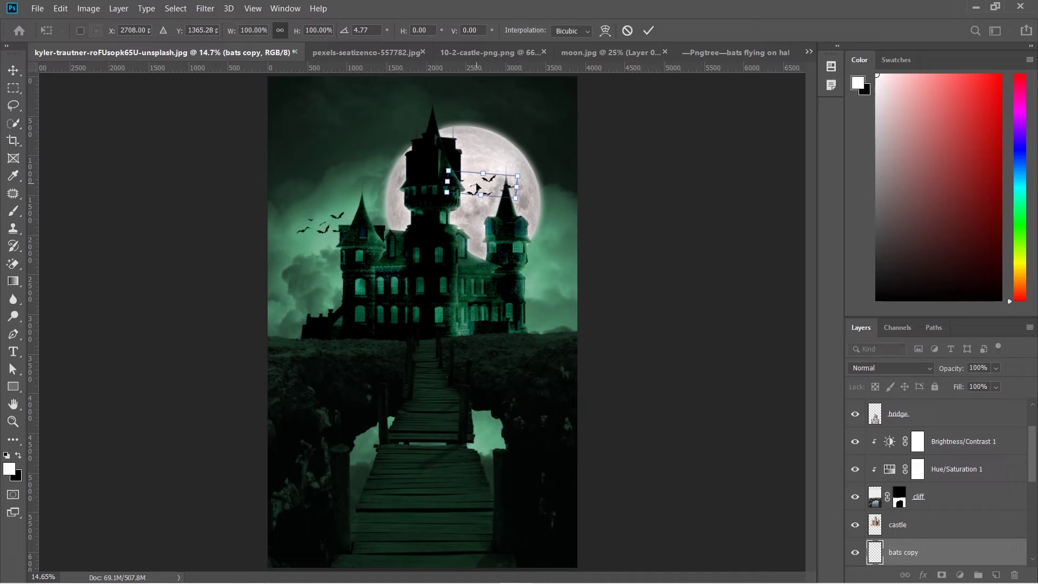
pyautogui.moveTo(478, 188); pyautogui.dragTo(527, 172)
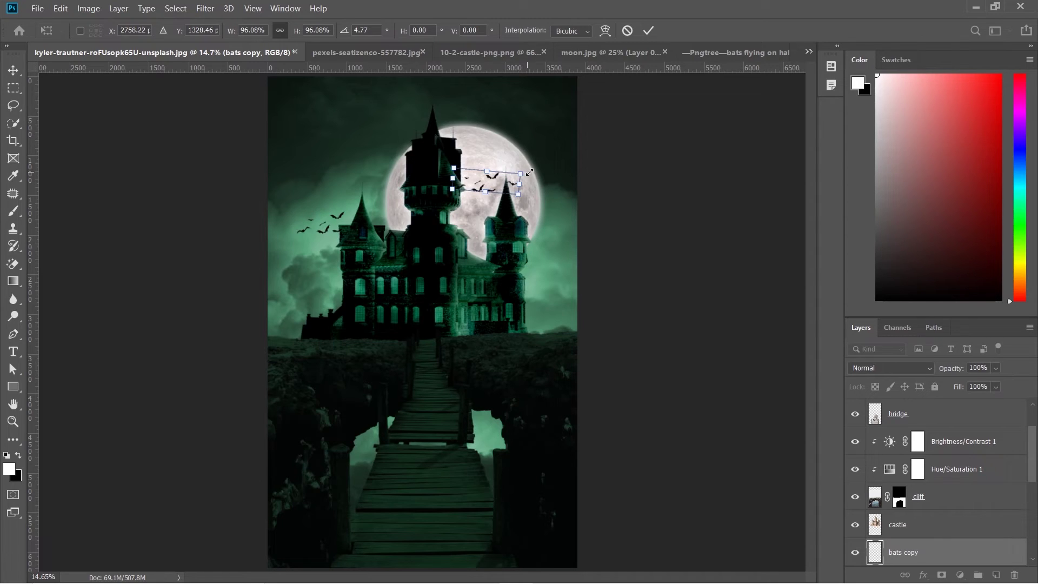
pyautogui.press('Return')
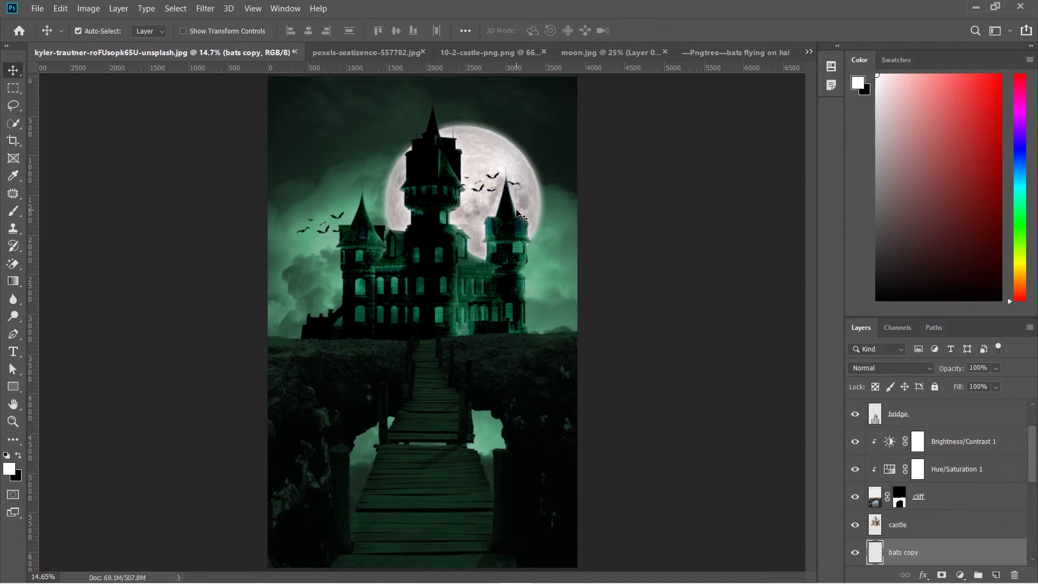
pyautogui.moveTo(498, 179); pyautogui.dragTo(498, 173)
pyautogui.hotkey('ctrl', 'z')
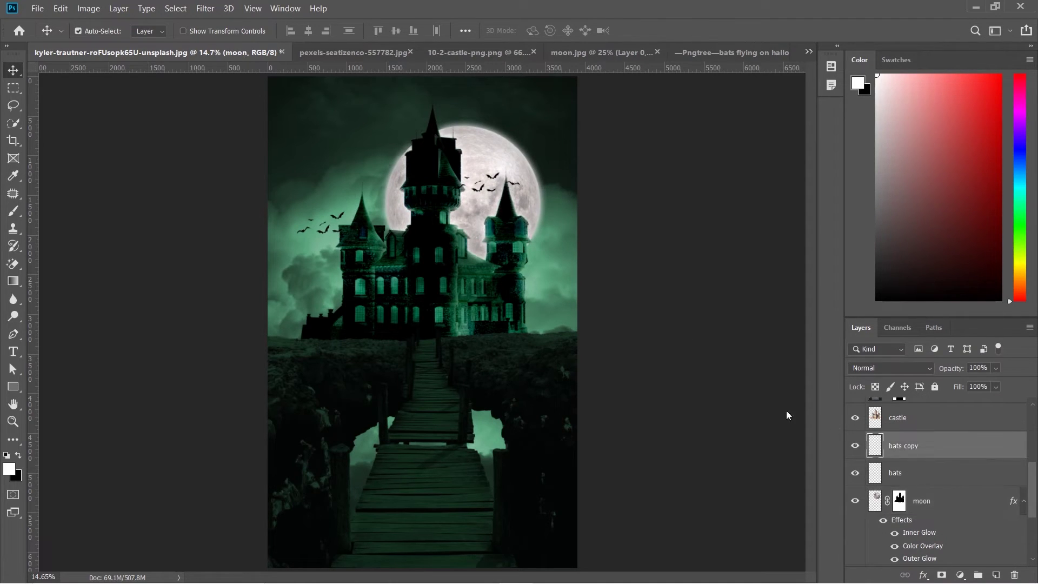
pyautogui.hotkey('ctrl', 't')
pyautogui.moveTo(487, 187); pyautogui.dragTo(533, 165)
pyautogui.press('Return')
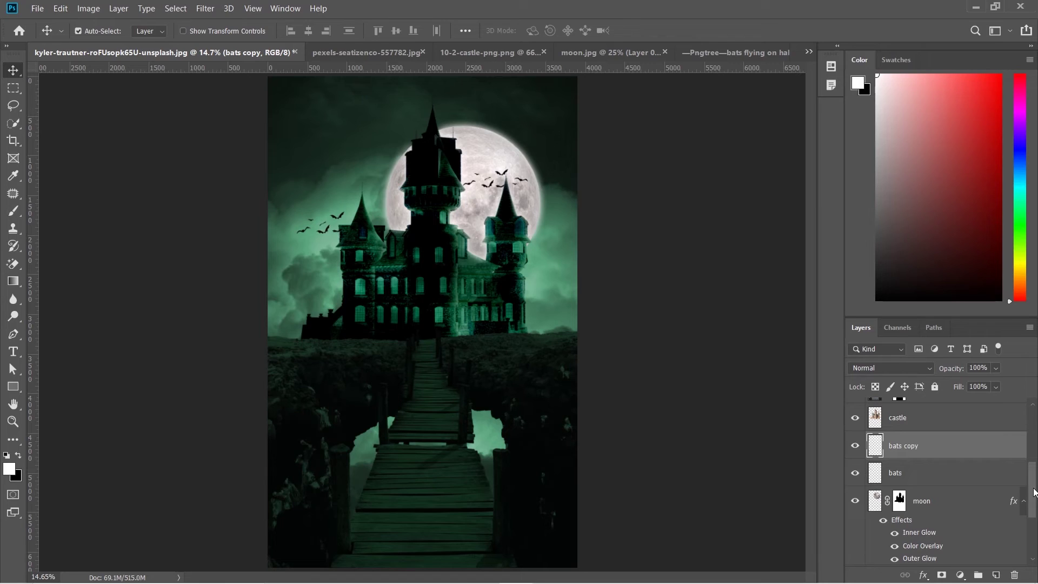
pyautogui.moveTo(1034, 491); pyautogui.dragTo(1034, 434)
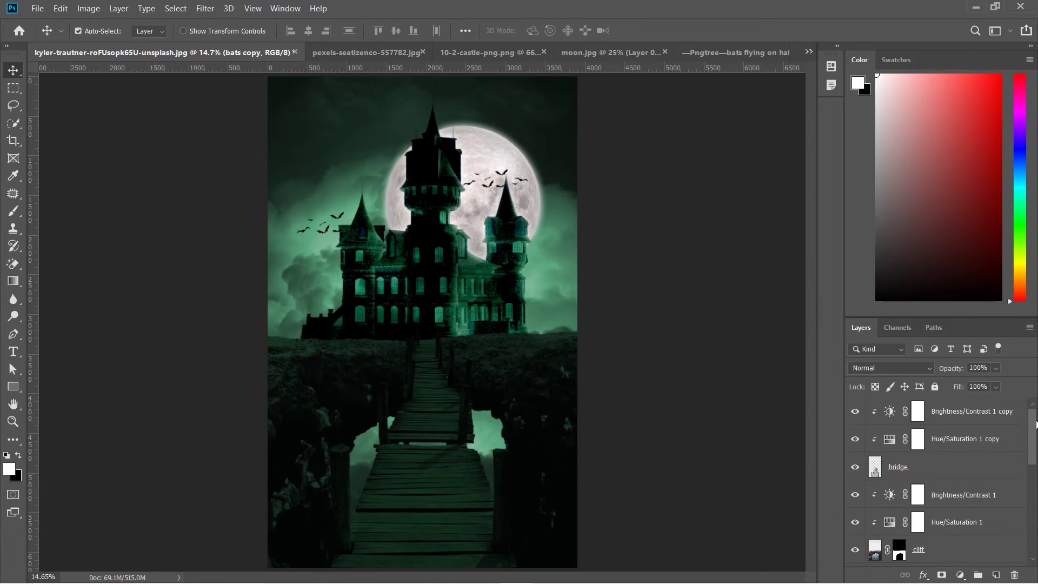
# - Add a top Color Lookup layer using Bleach Bypass.look at 50% opacity
pyautogui.click(983, 414)
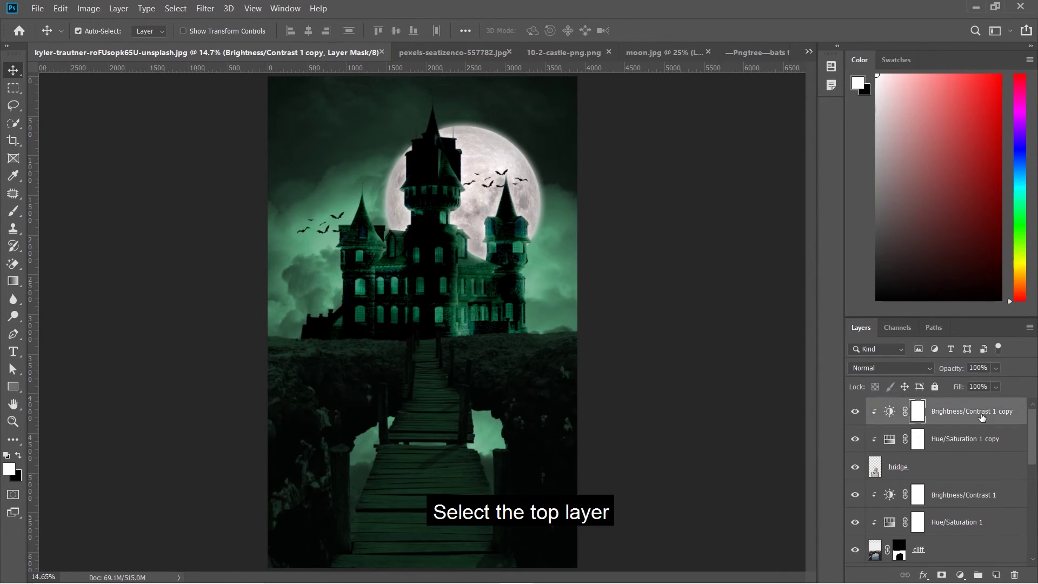
pyautogui.click(961, 575)
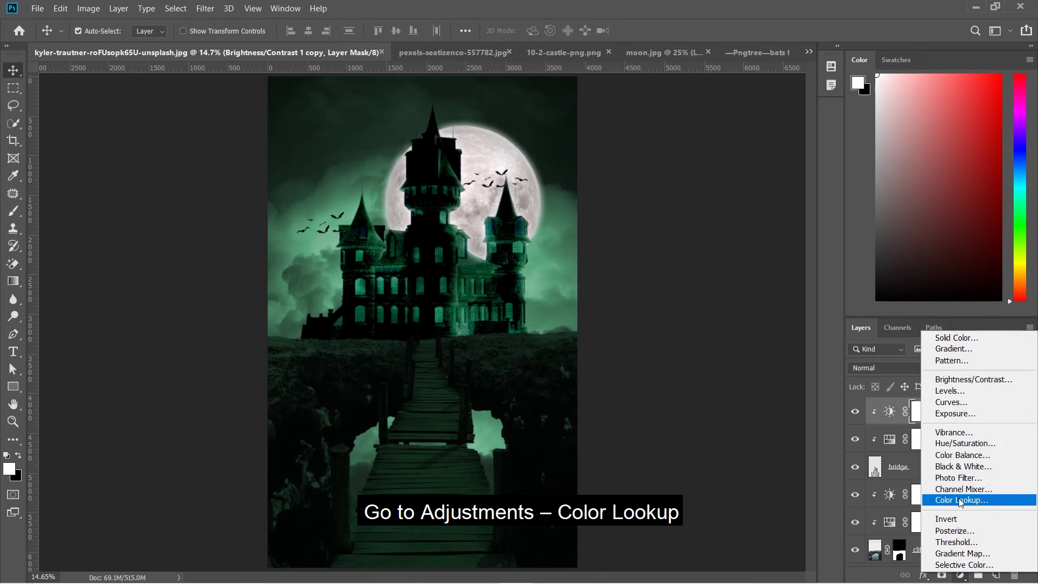
pyautogui.click(962, 500)
pyautogui.click(867, 155)
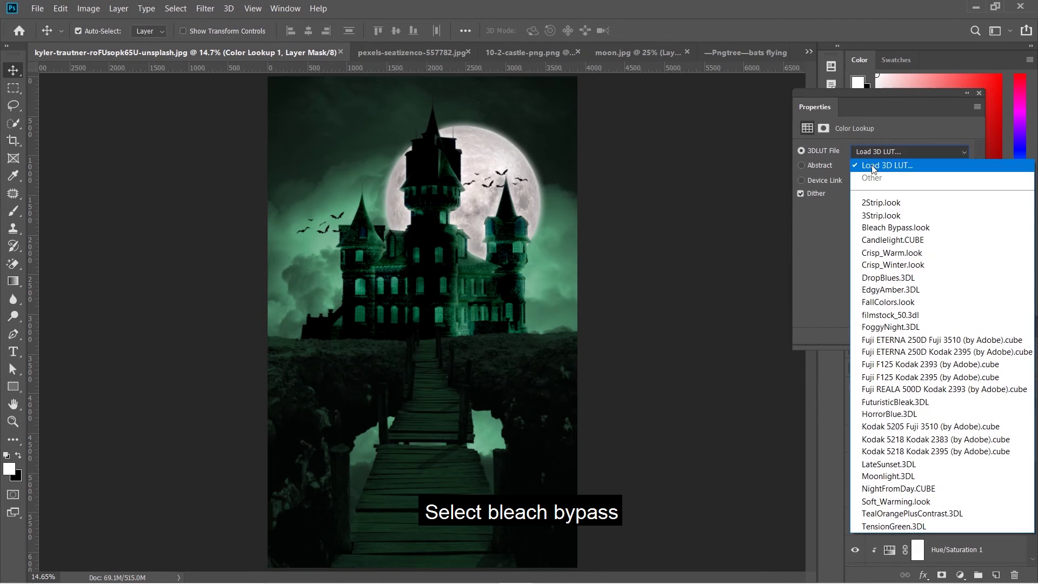
pyautogui.click(893, 227)
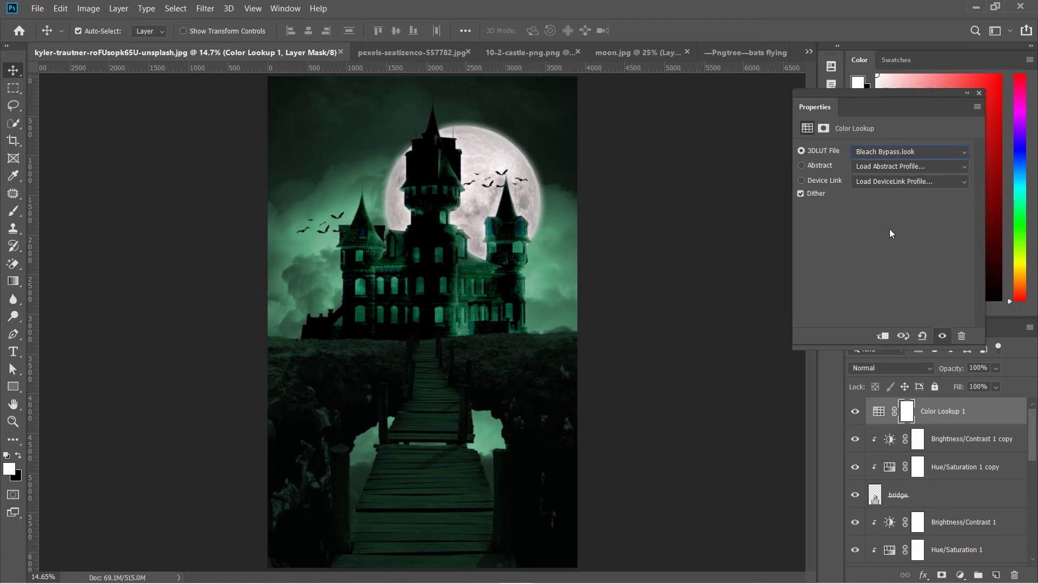
pyautogui.click(979, 93)
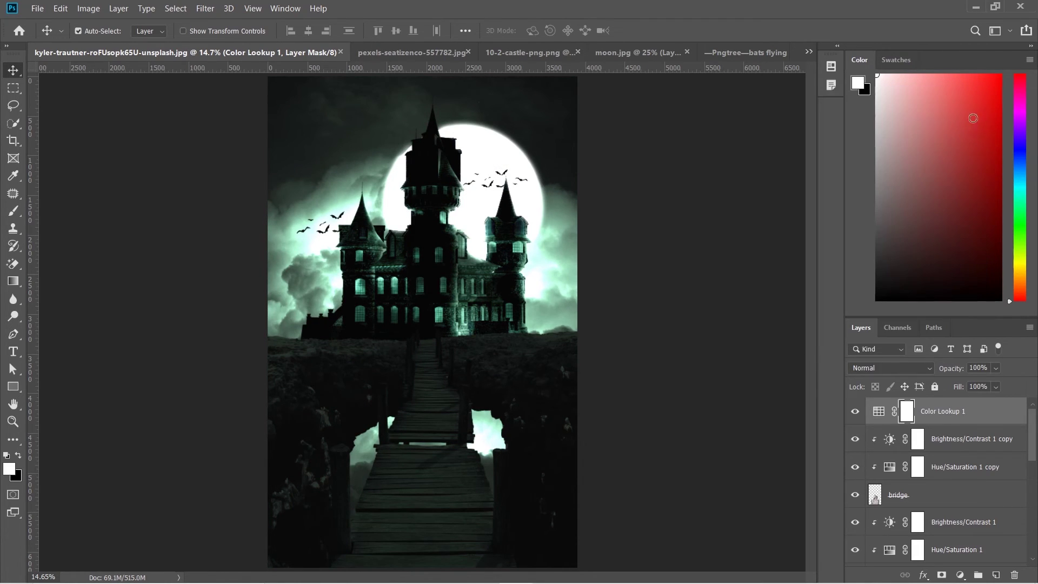
pyautogui.click(978, 367)
pyautogui.write('50')
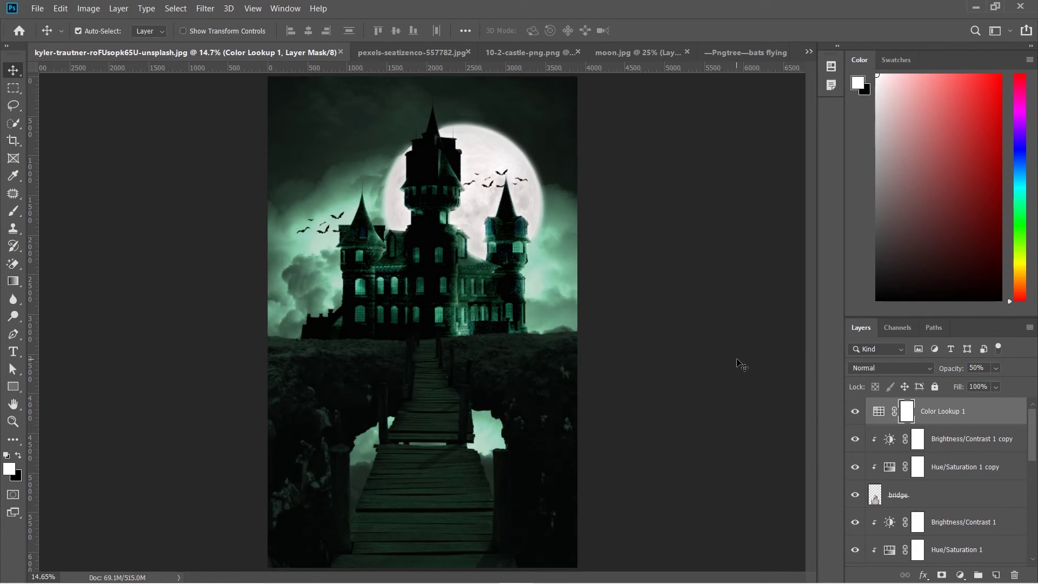
# - Reopen the Brightness/Contrast 1 copy settings for the bridge
pyautogui.doubleClick(890, 439)
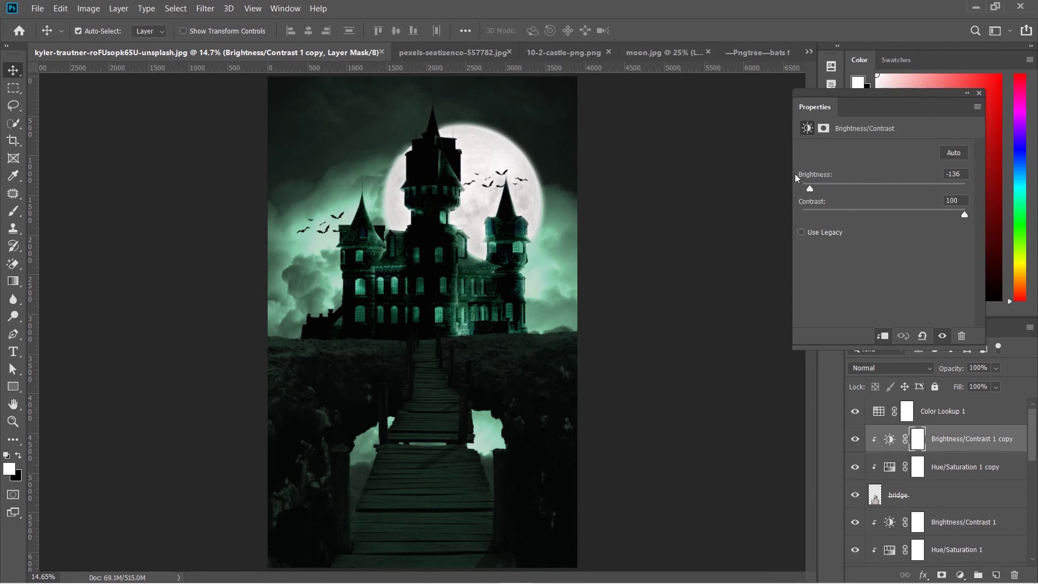